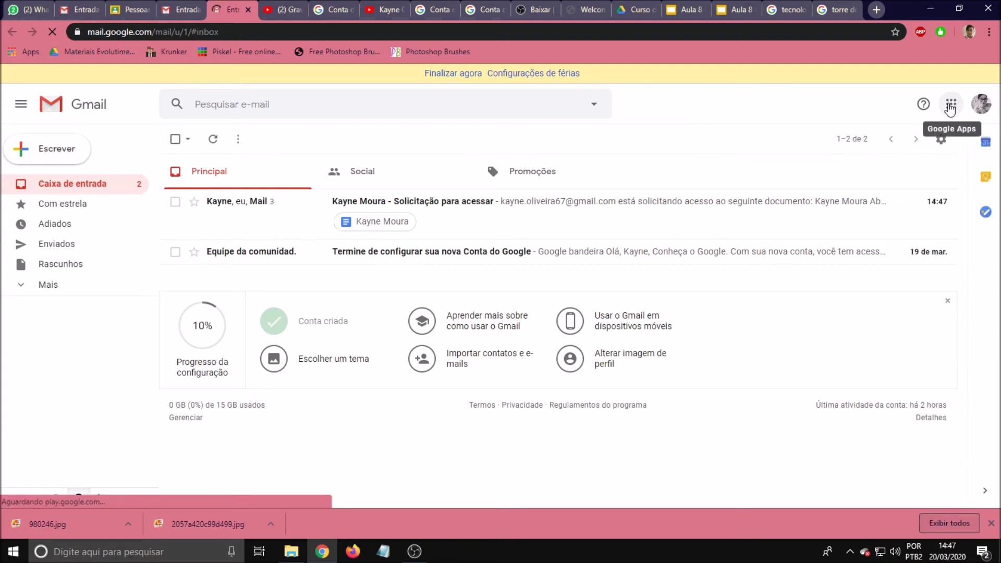
- Open Google Sheets (Planilhas) from the Google apps list in Gmail
{"action": "left_click", "coordinate": [950, 106]}
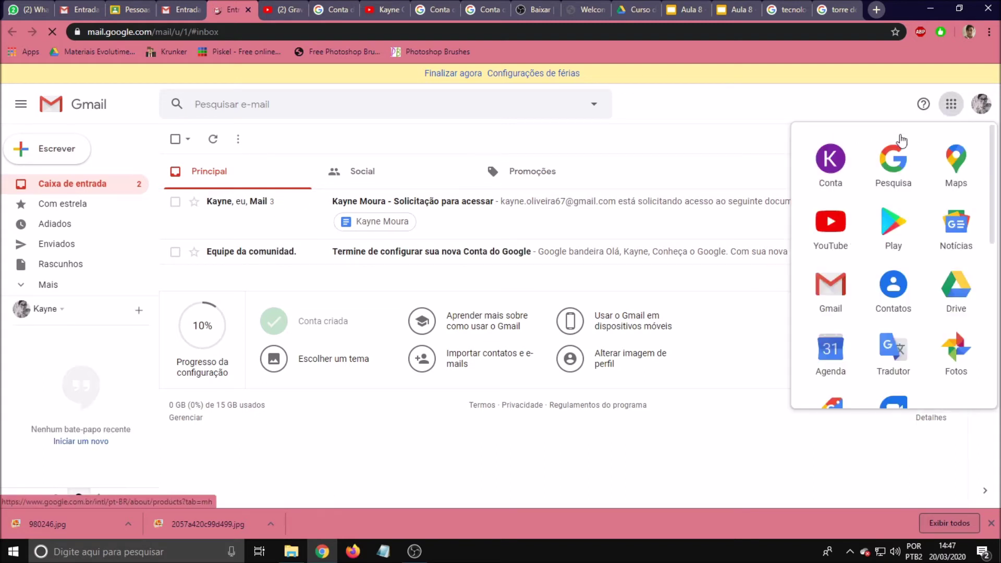
{"action": "scroll", "coordinate": [961, 189], "scroll_direction": "down", "scroll_amount": 2}
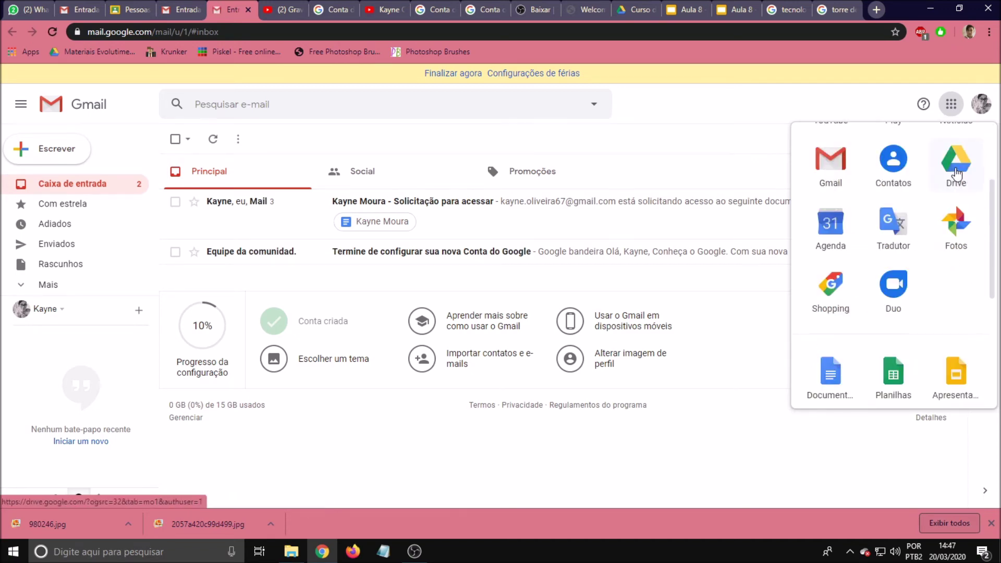
{"action": "scroll", "coordinate": [950, 214], "scroll_direction": "down", "scroll_amount": 1}
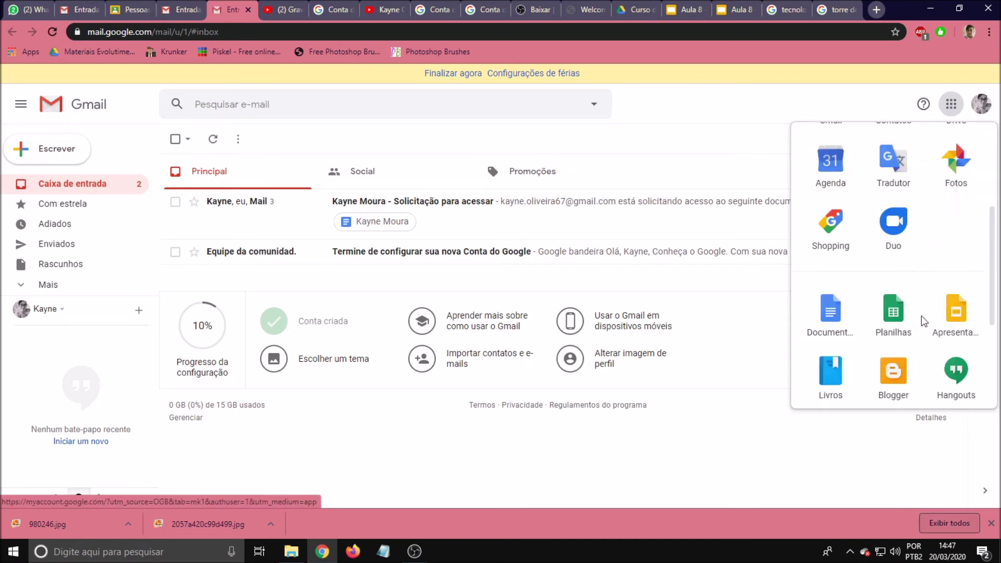
{"action": "left_click", "coordinate": [899, 316]}
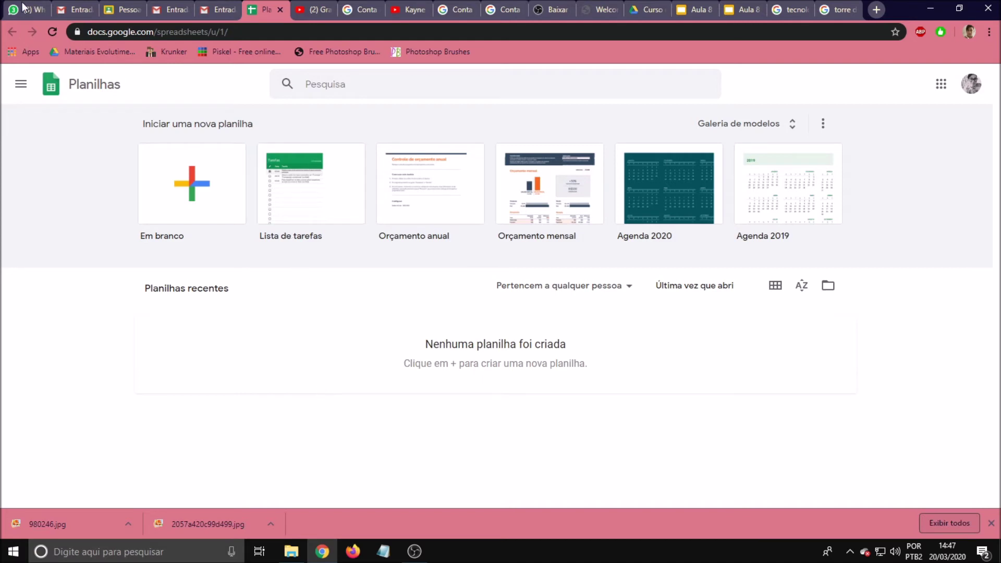
- Close the WhatsApp page and check the open Aula 8 presentation and the Classroom people page
{"action": "left_click", "coordinate": [43, 10]}
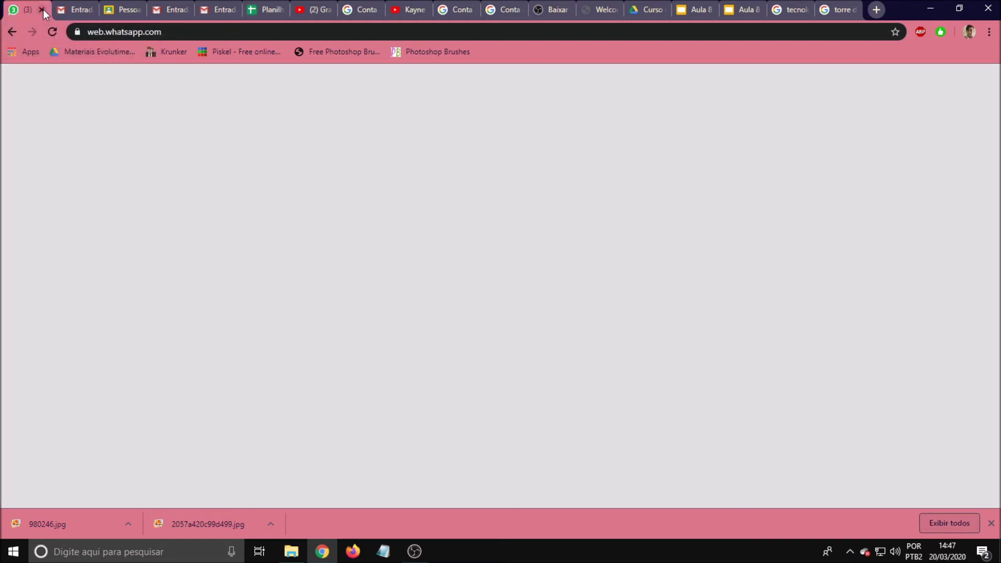
{"action": "key", "text": "ctrl+w"}
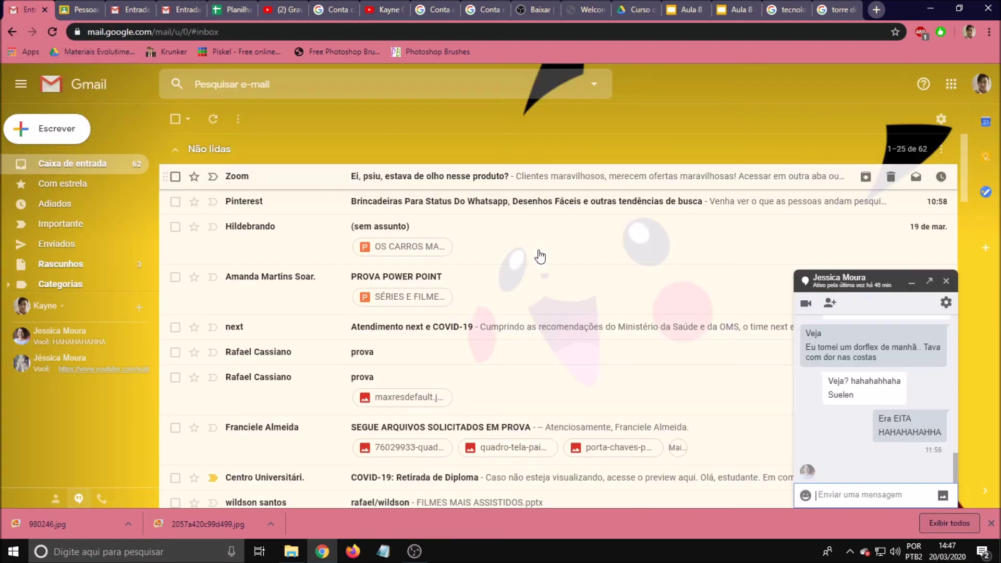
{"action": "left_click", "coordinate": [680, 10]}
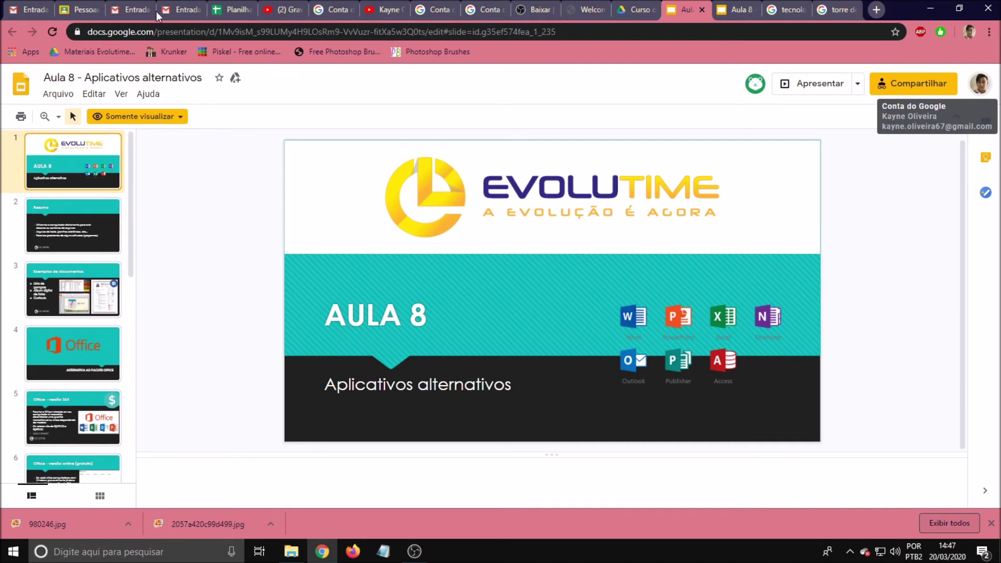
{"action": "left_click", "coordinate": [85, 10]}
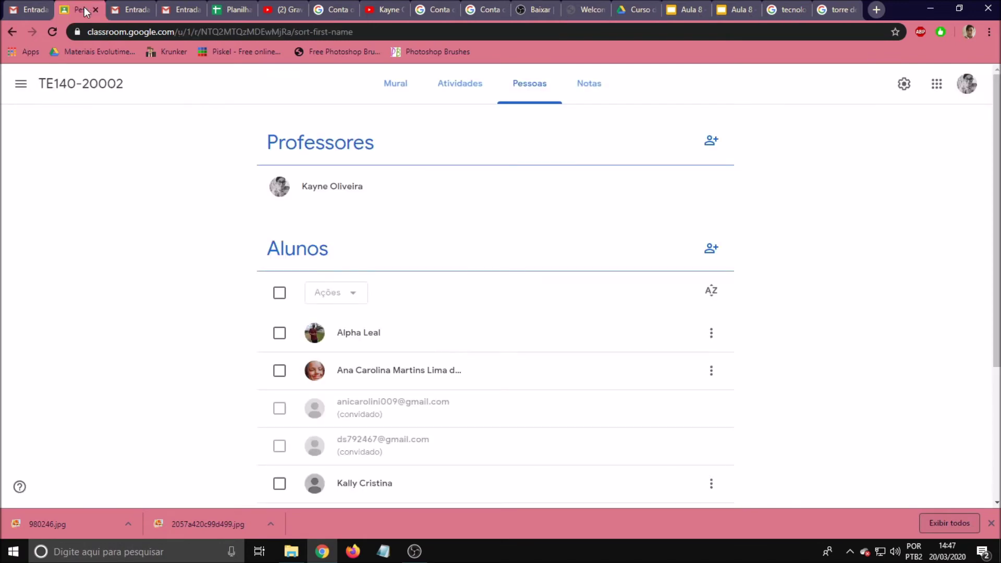
- Return to the Sheets start page and create a blank spreadsheet
{"action": "left_click", "coordinate": [239, 10]}
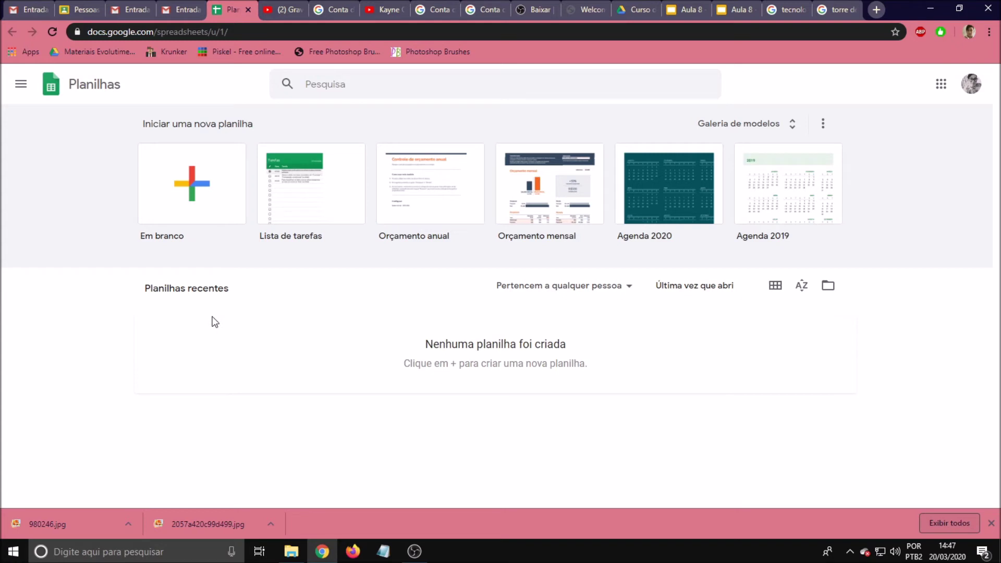
{"action": "left_click", "coordinate": [195, 200]}
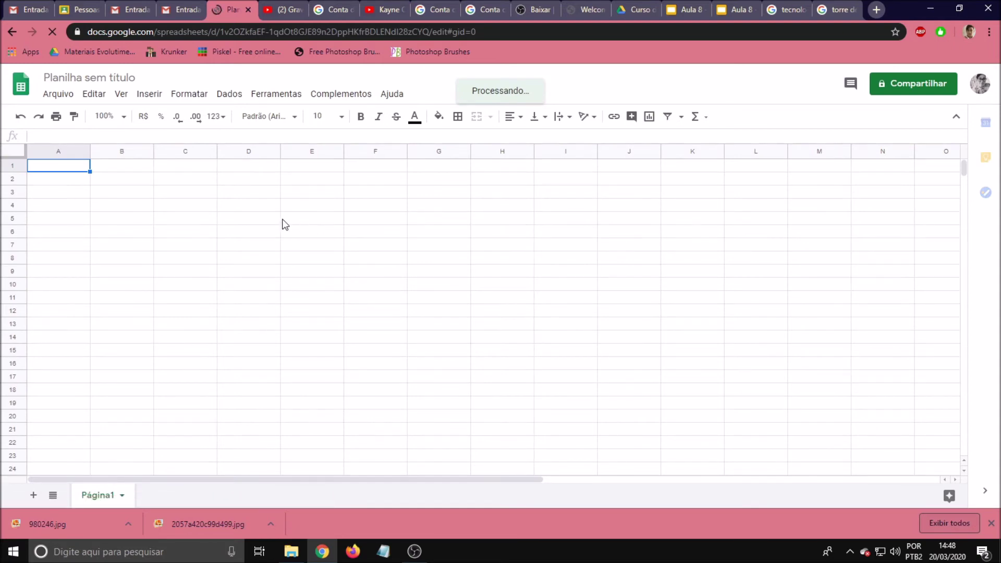
{"action": "left_click", "coordinate": [135, 248]}
{"action": "left_click", "coordinate": [236, 245]}
{"action": "left_click", "coordinate": [247, 285]}
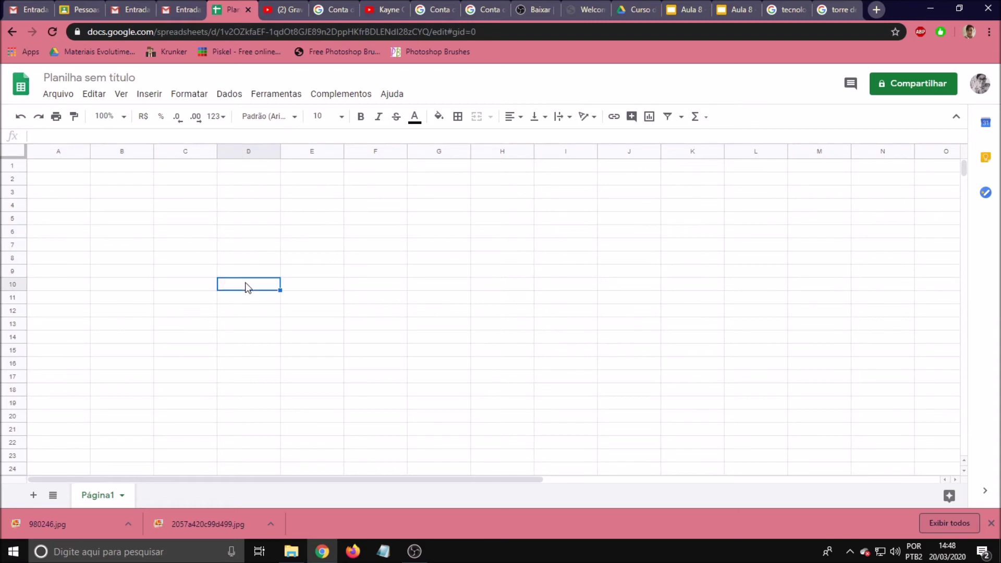
{"action": "left_click", "coordinate": [465, 245]}
{"action": "left_click", "coordinate": [389, 224]}
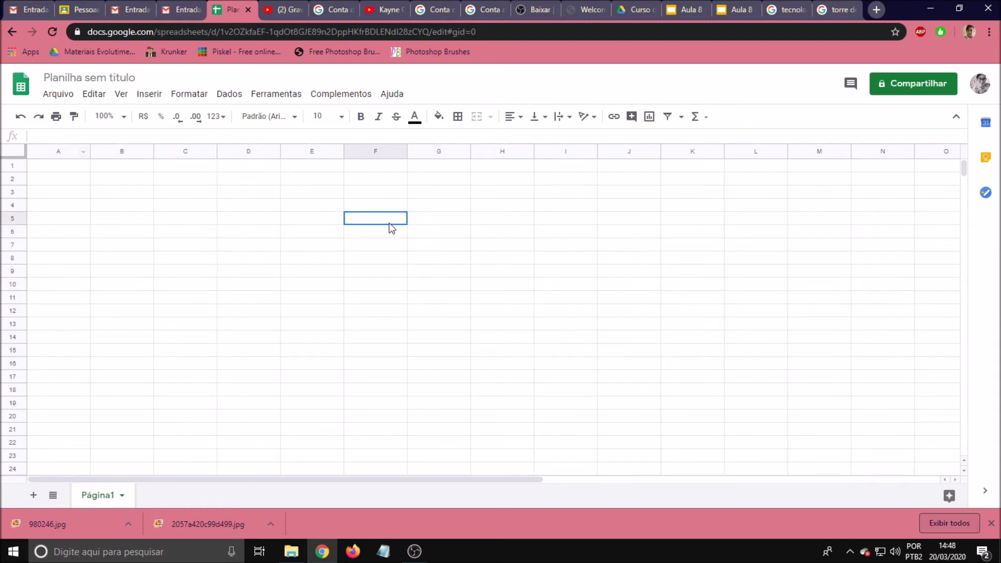
{"action": "left_click", "coordinate": [382, 197]}
{"action": "left_click", "coordinate": [339, 247]}
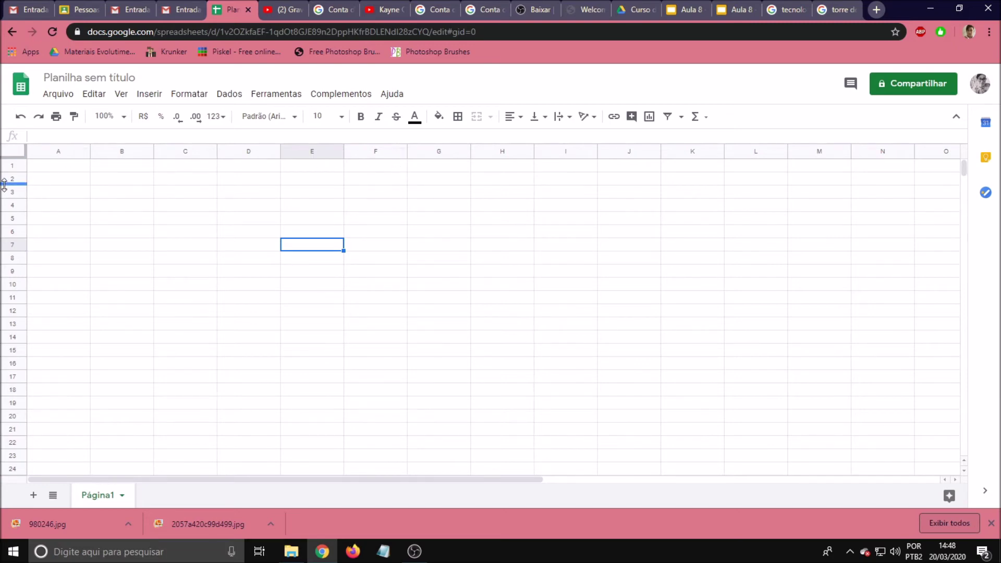
{"action": "left_click", "coordinate": [363, 195]}
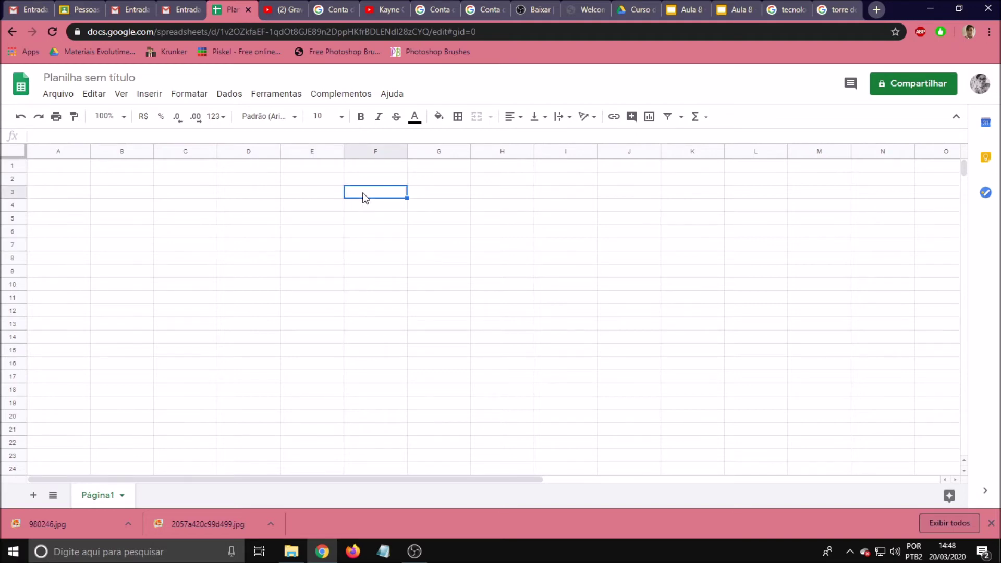
- Enter the title "Planilha de gastos mensais" in A1 and the headers "Contas" in A2 and "Valor" in B2
{"action": "left_click", "coordinate": [62, 167]}
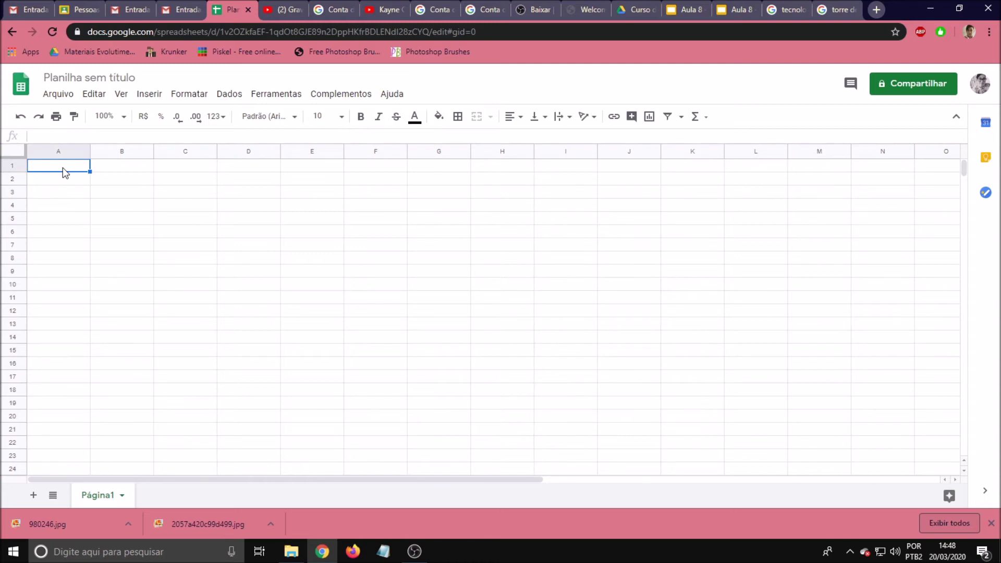
{"action": "type", "text": "Planilha de gastos mensais"}
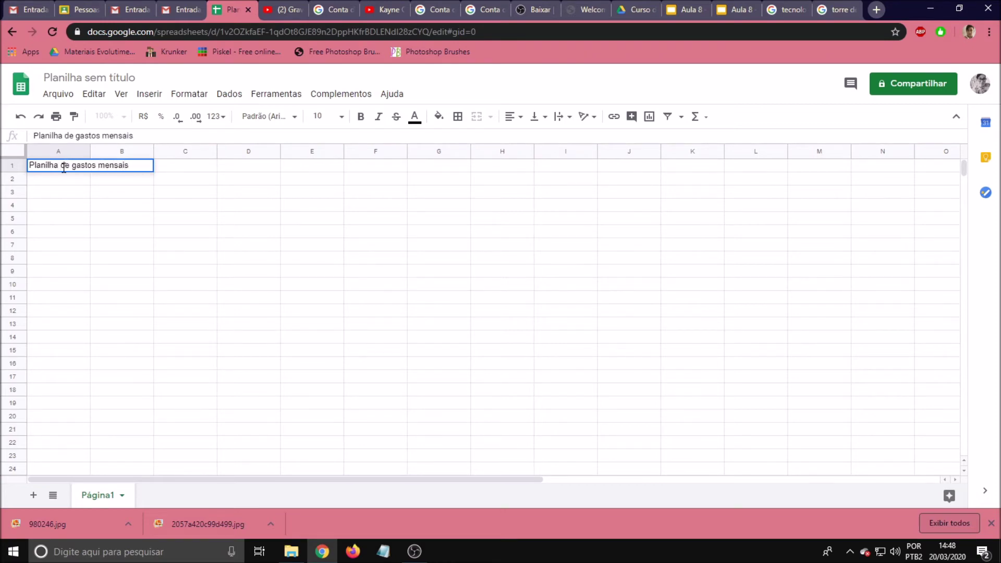
{"action": "left_click", "coordinate": [61, 183]}
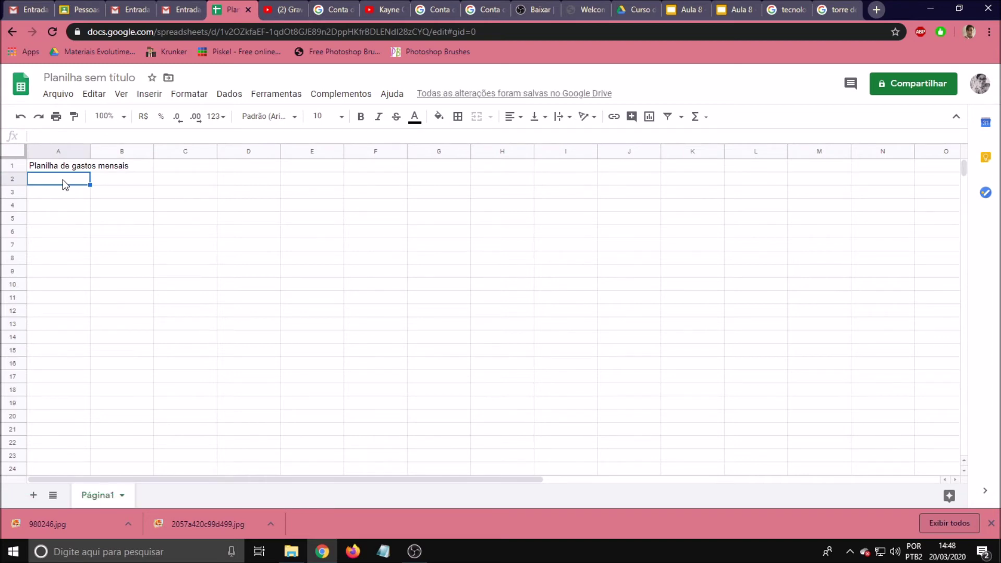
{"action": "type", "text": "Contas"}
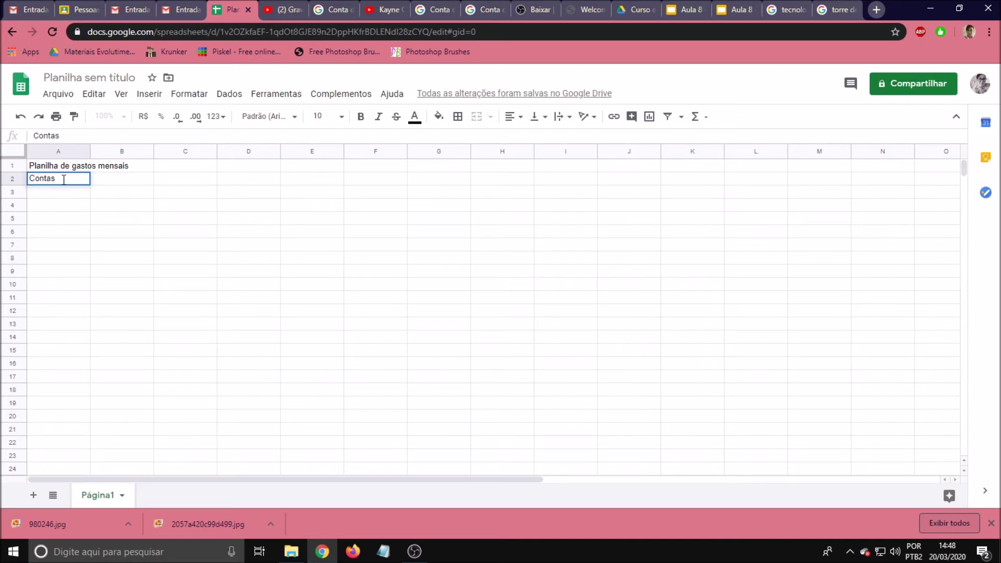
{"action": "key", "text": "Tab"}
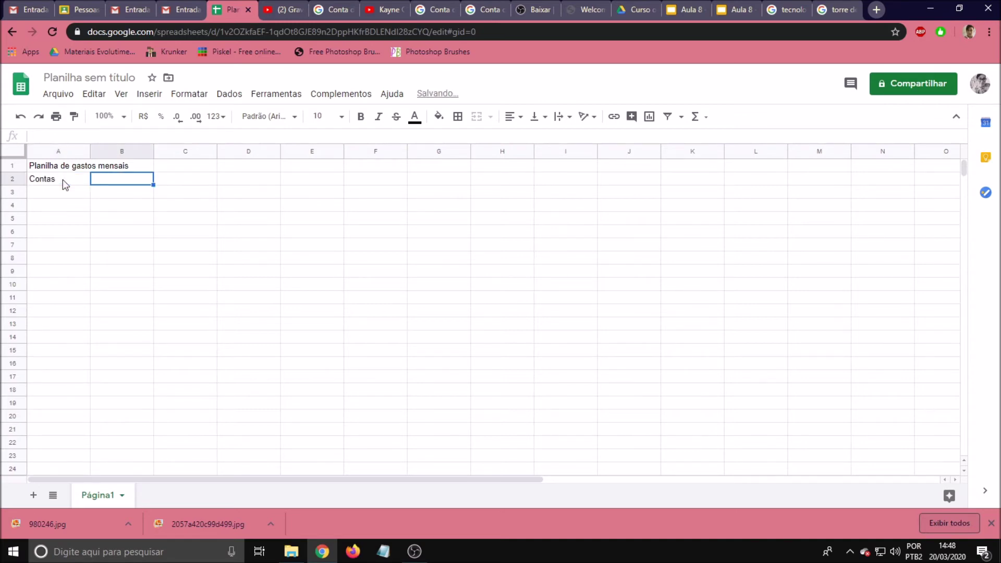
{"action": "type", "text": "Valor"}
{"action": "key", "text": "Return"}
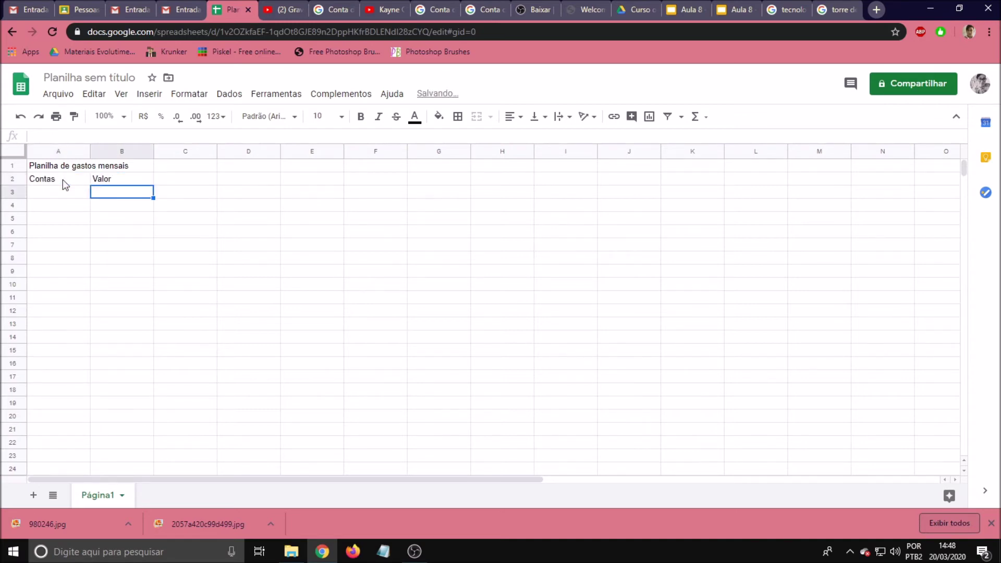
{"action": "key", "text": "Left"}
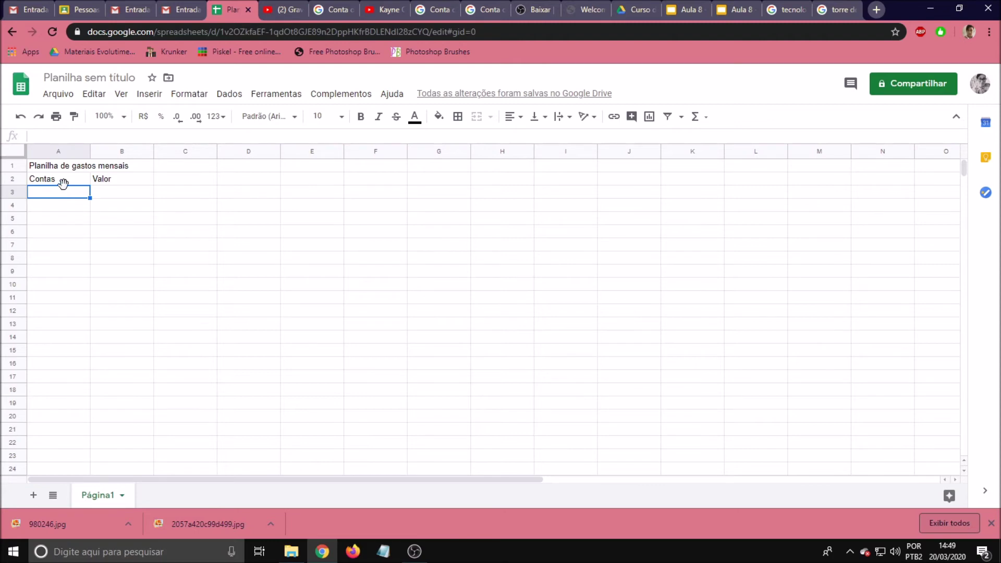
{"action": "left_click", "coordinate": [123, 194]}
{"action": "left_click", "coordinate": [78, 194]}
{"action": "key", "text": "Tab"}
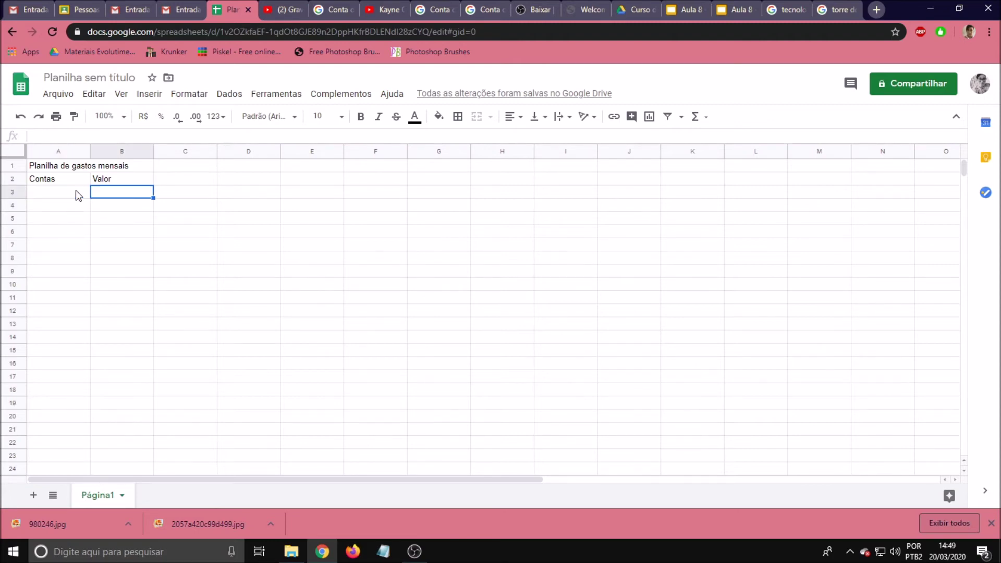
- Enter the bill "Luz" in A3 with the value 100 in B3
{"action": "left_click", "coordinate": [77, 191]}
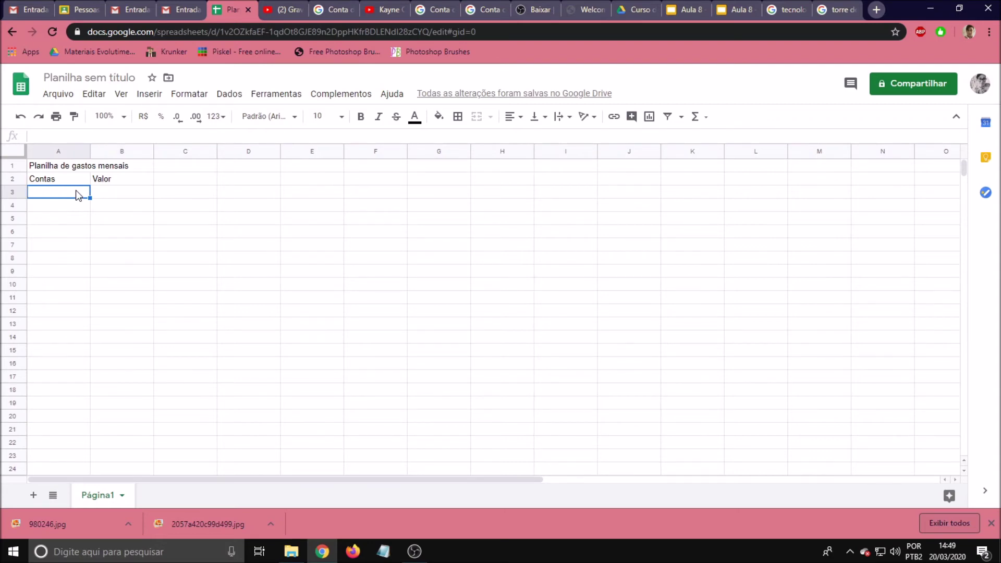
{"action": "type", "text": "Luz"}
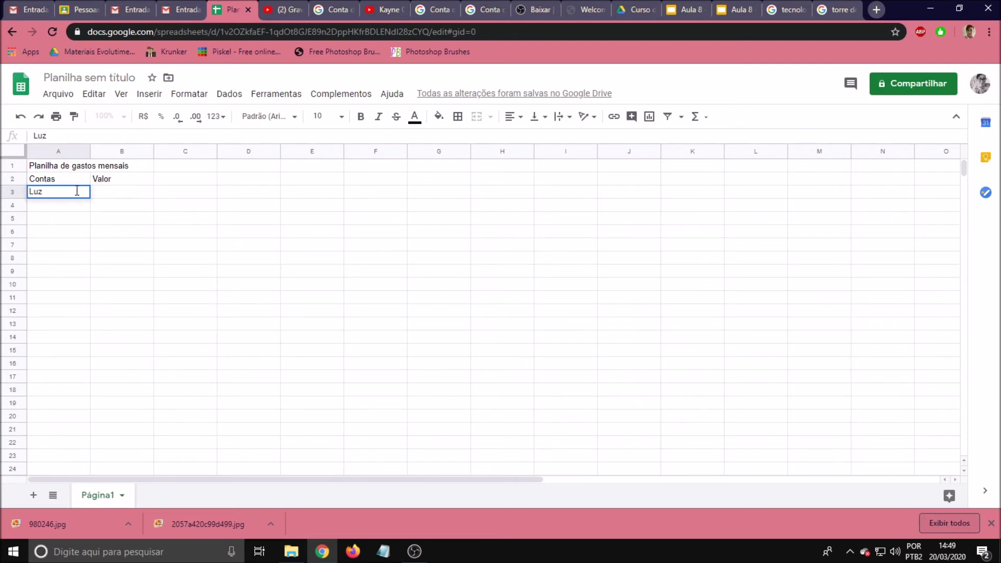
{"action": "key", "text": "Return"}
{"action": "key", "text": "Up"}
{"action": "key", "text": "Right"}
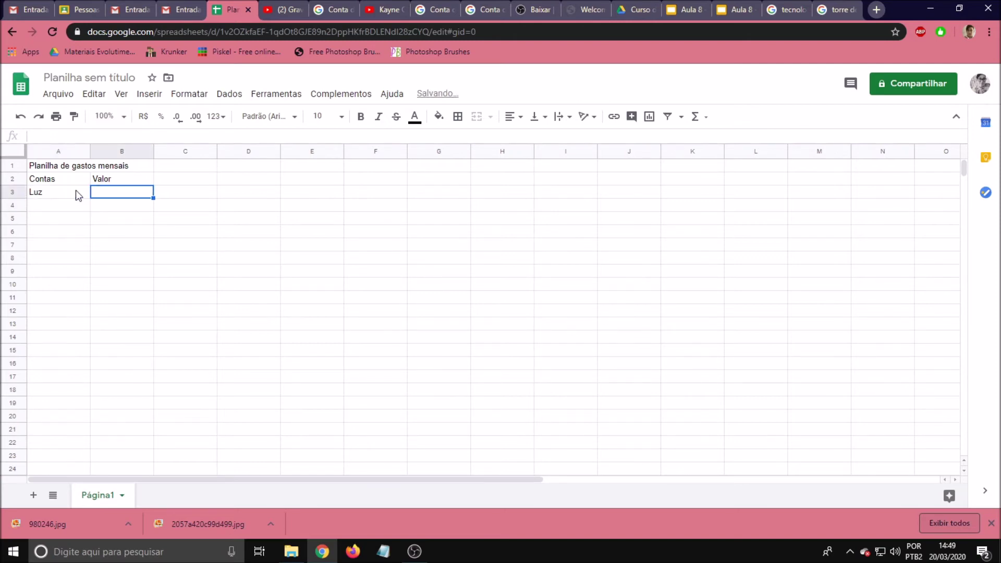
{"action": "type", "text": "100"}
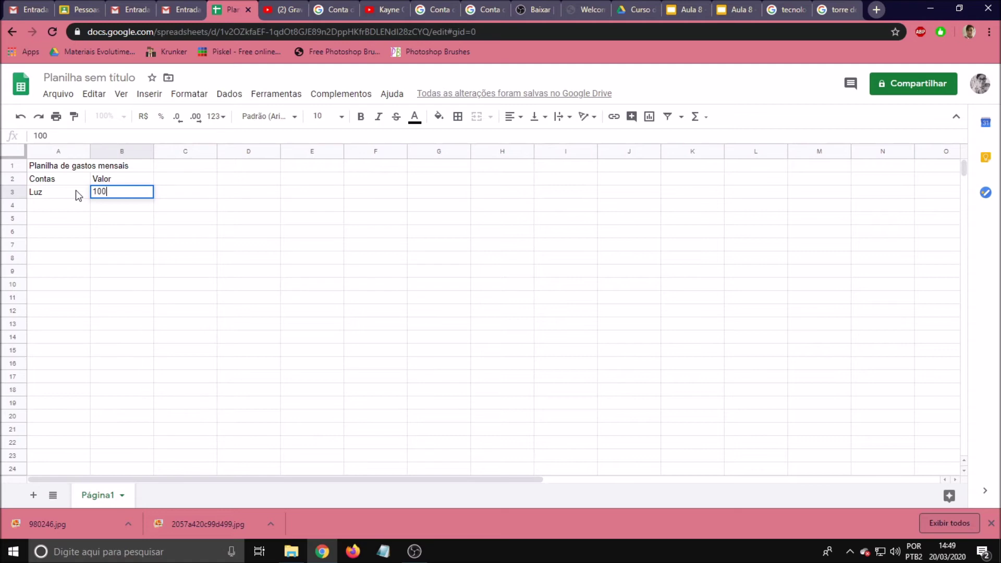
{"action": "key", "text": "Return"}
- Add the bill "Água" in A4 with the value 50 in B4
{"action": "key", "text": "Left"}
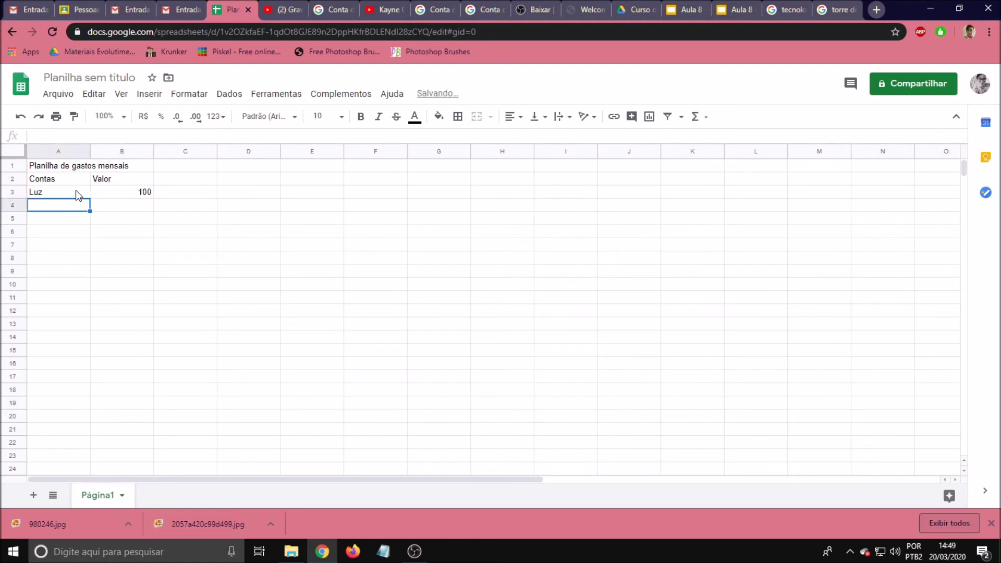
{"action": "type", "text": "Água"}
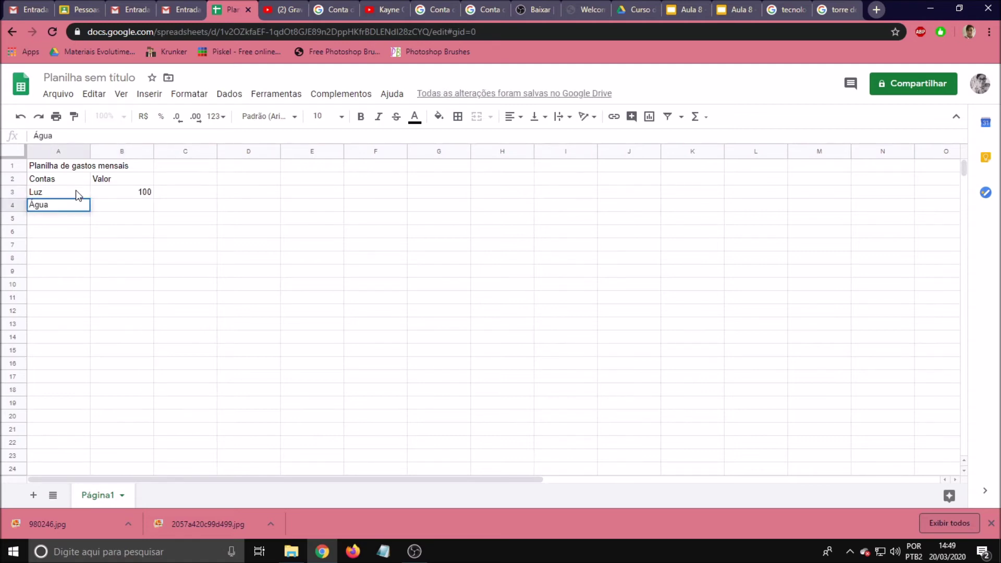
{"action": "key", "text": "Tab"}
{"action": "type", "text": "50"}
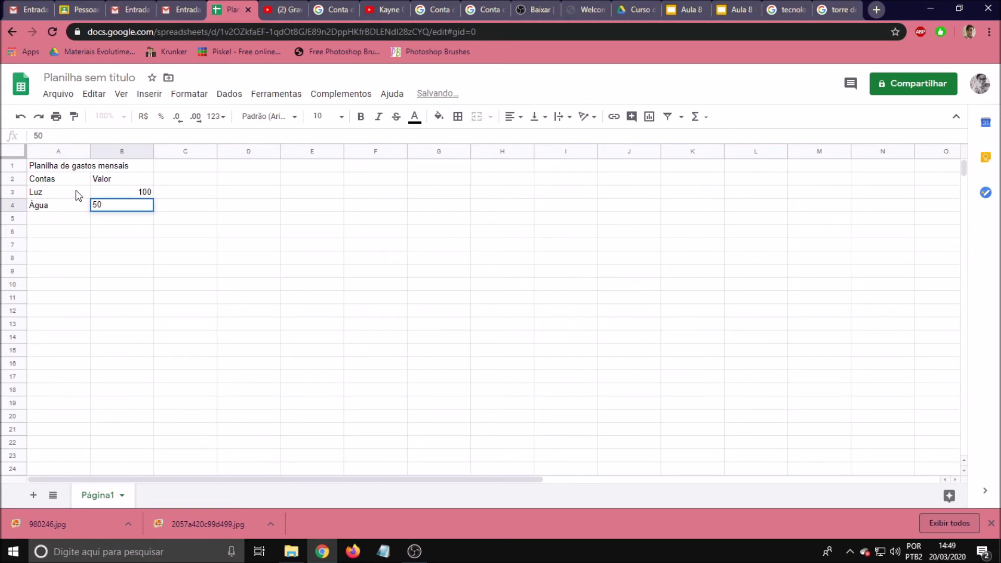
{"action": "key", "text": "Return"}
- Add the bill "Internet" in A5 with the value 150 in B5
{"action": "type", "text": "Internet"}
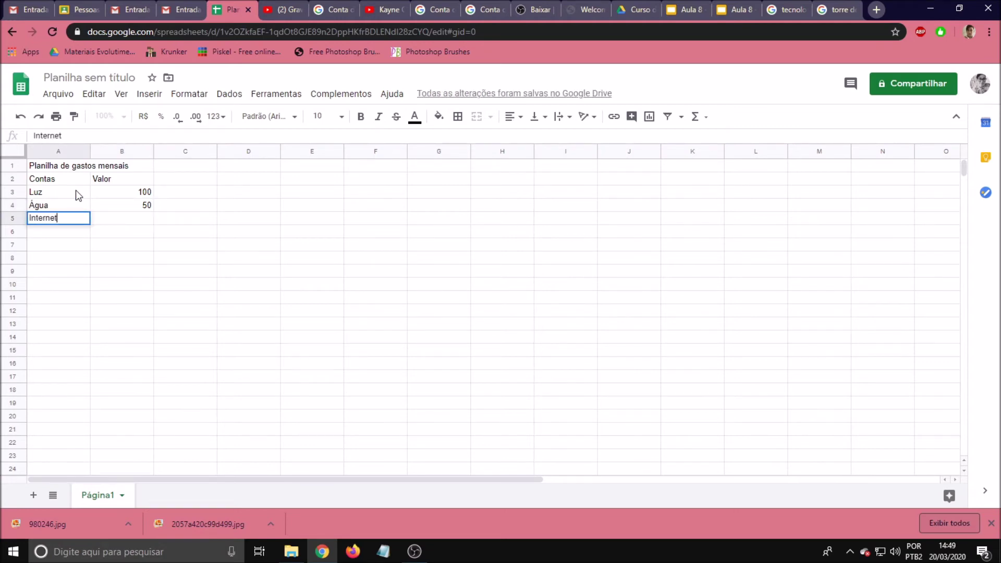
{"action": "key", "text": "Tab"}
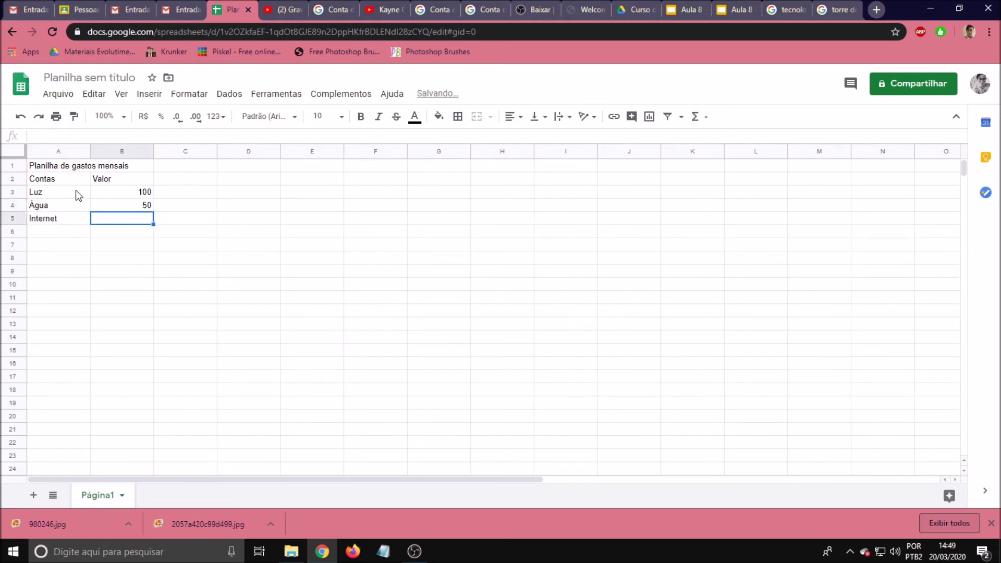
{"action": "type", "text": "150"}
{"action": "key", "text": "Return"}
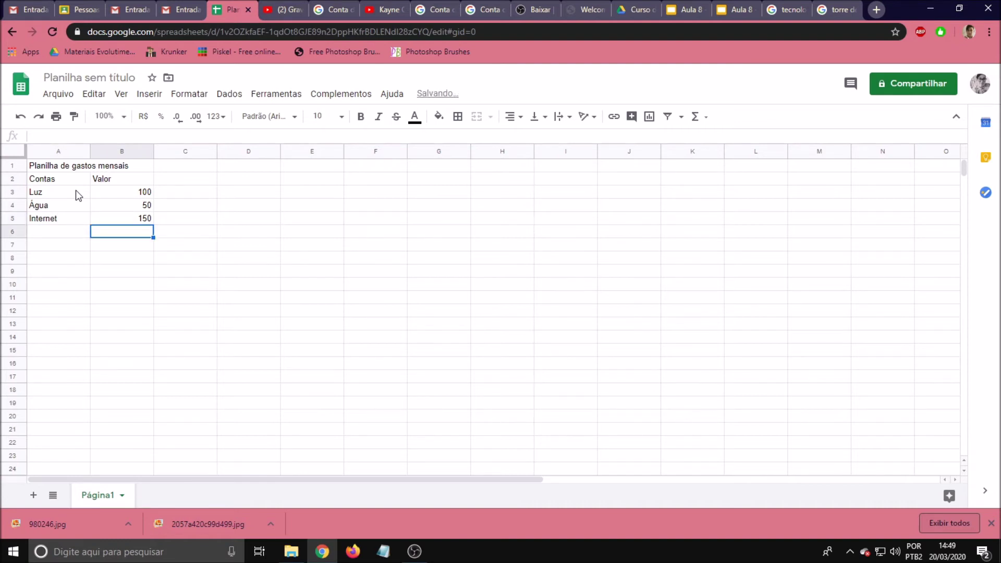
- Add the expense "Mercado" in A6 with the value 600 in B6
{"action": "key", "text": "Left"}
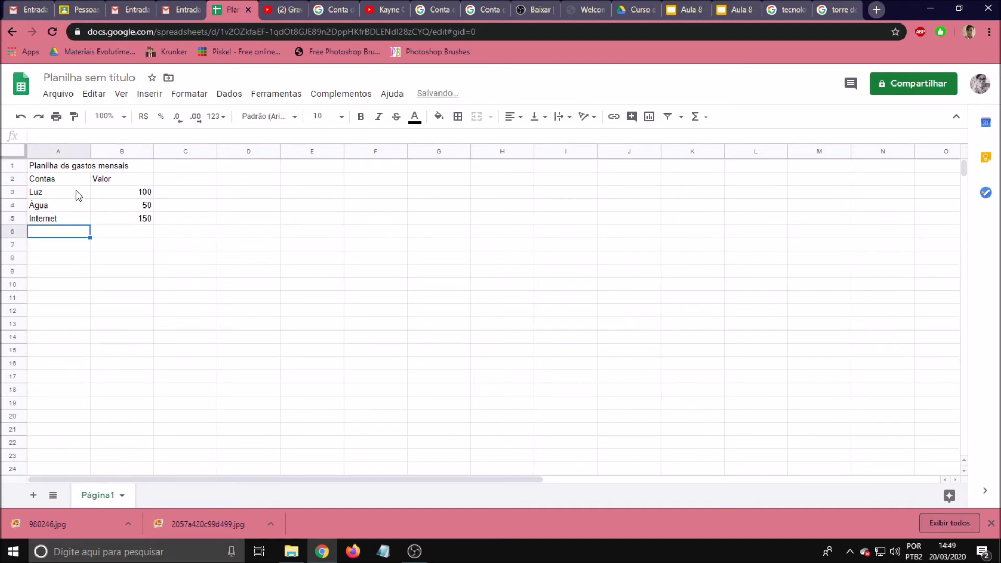
{"action": "type", "text": "Mercado"}
{"action": "key", "text": "Tab"}
{"action": "type", "text": "600"}
{"action": "key", "text": "Up"}
{"action": "key", "text": "Down"}
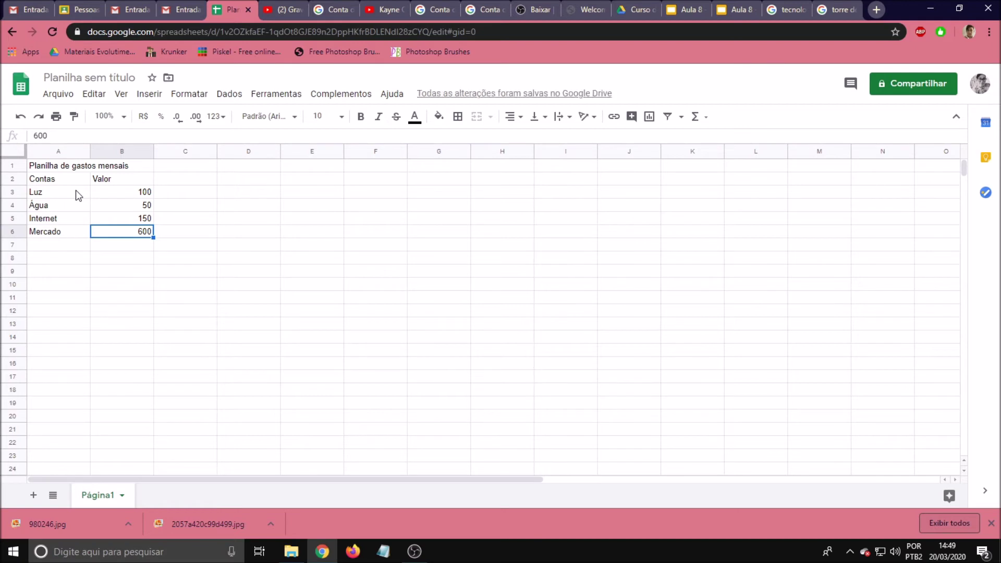
{"action": "left_click", "coordinate": [231, 189]}
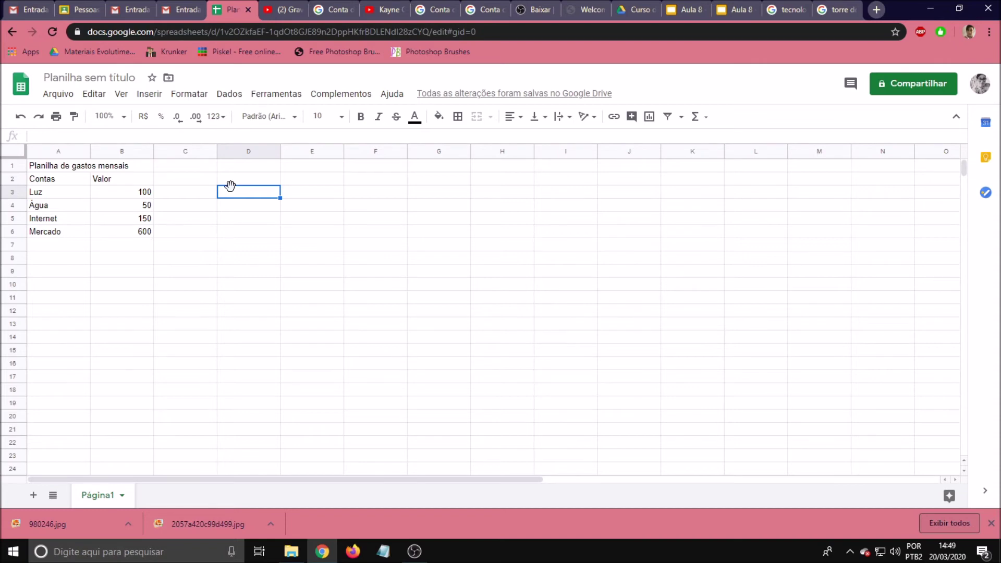
- Enter the labels "Total a pagar" in D3 and "Salário" in D4
{"action": "type", "text": "Total "}
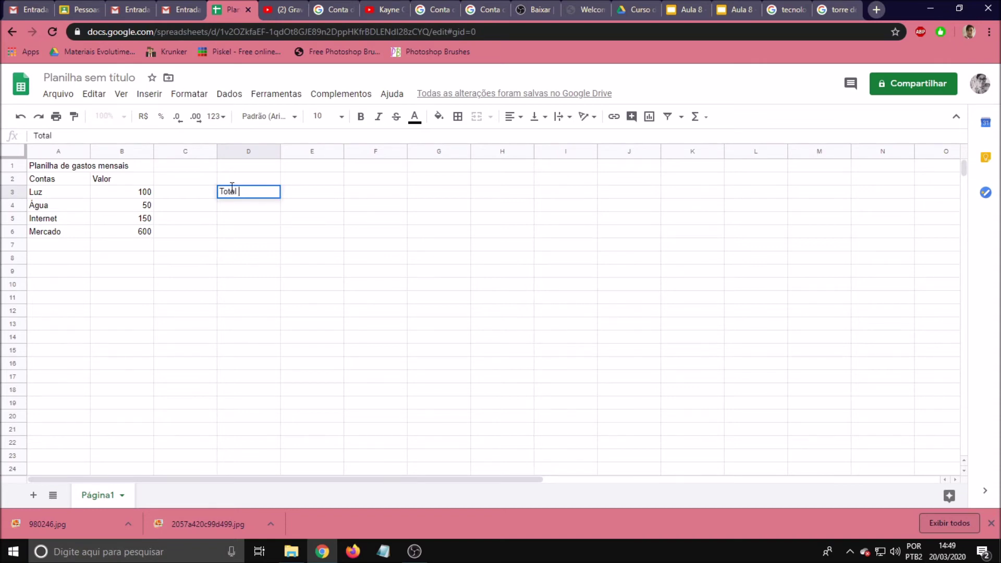
{"action": "type", "text": "a  pagar"}
{"action": "left_click", "coordinate": [265, 208]}
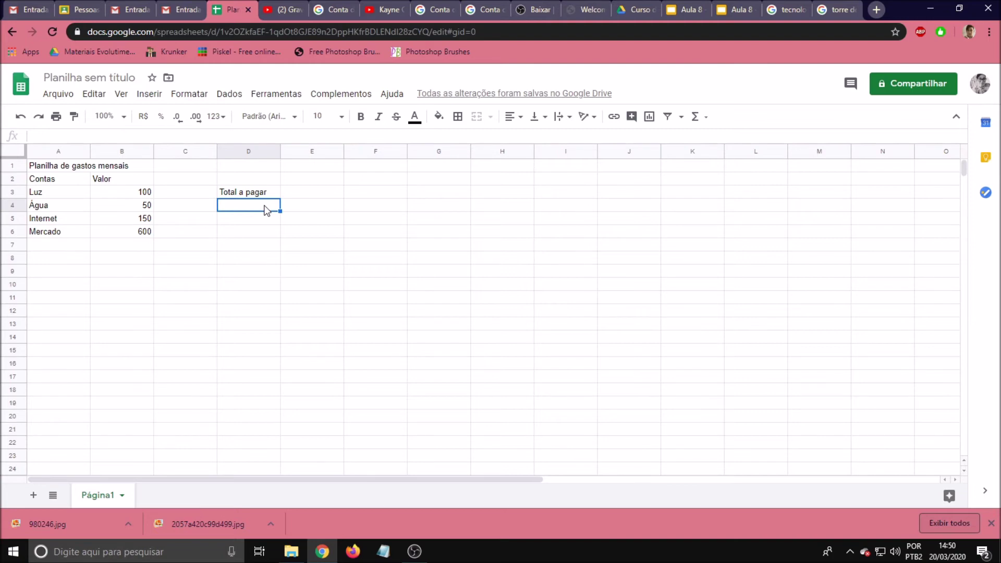
{"action": "type", "text": "V"}
{"action": "key", "text": "BackSpace"}
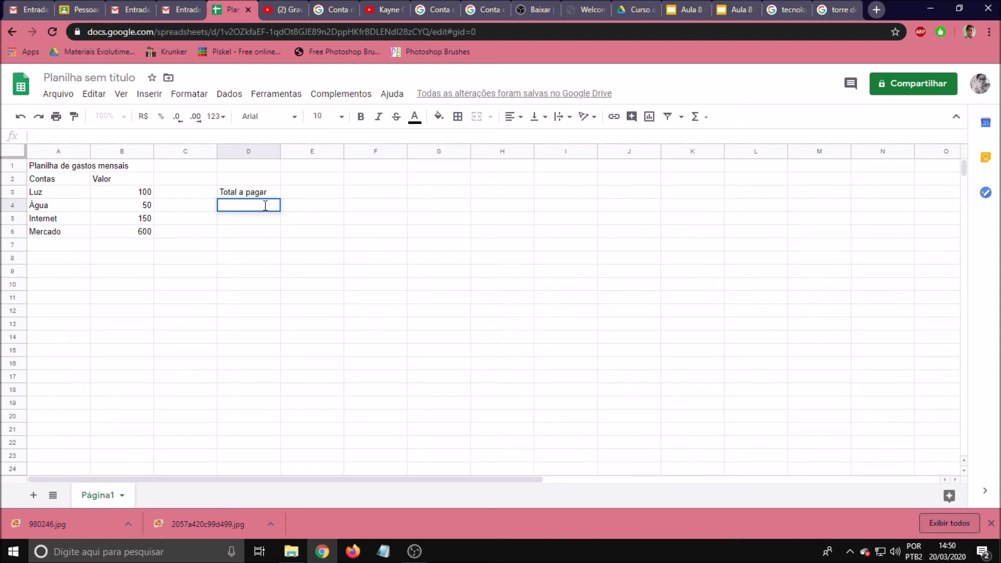
{"action": "type", "text": "Salário"}
{"action": "key", "text": "Up"}
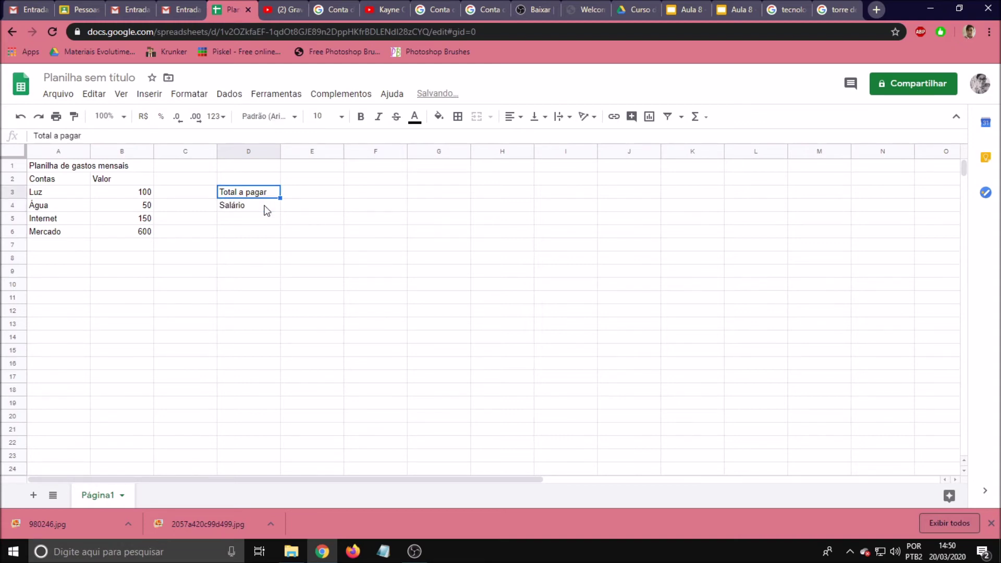
{"action": "key", "text": "Right"}
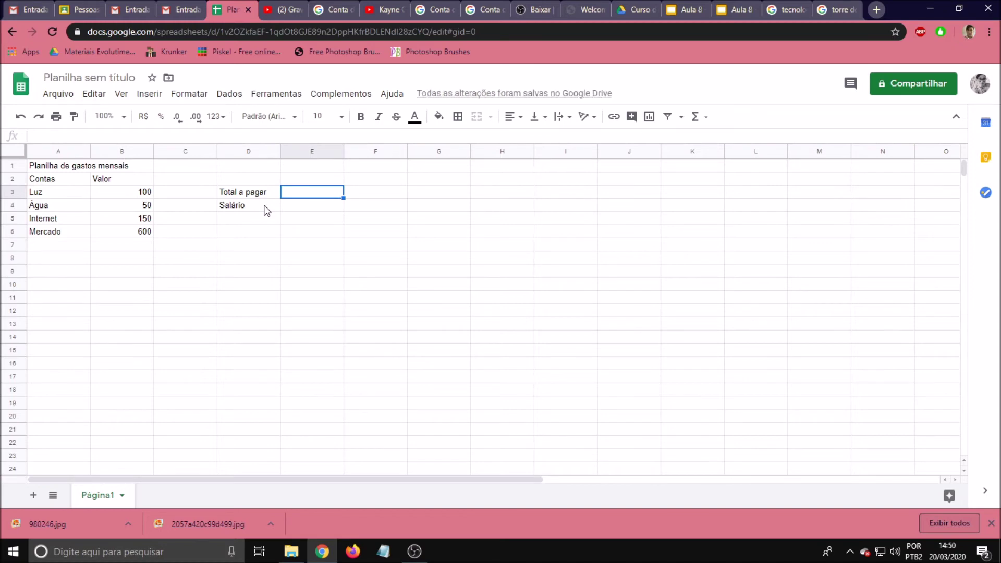
{"action": "key", "text": "Down"}
{"action": "key", "text": "Up"}
{"action": "key", "text": "Left"}
{"action": "key", "text": "Right"}
{"action": "left_click", "coordinate": [286, 206]}
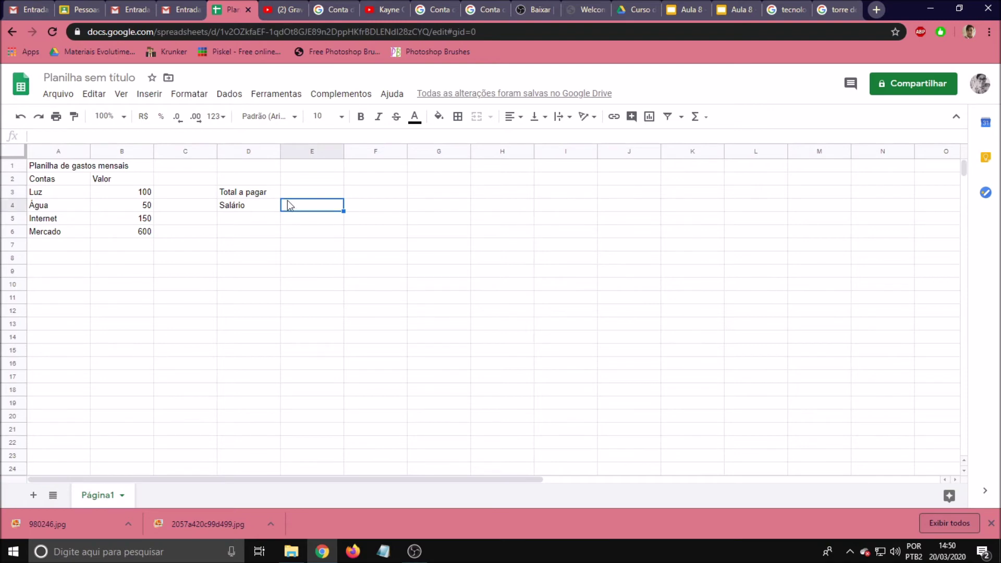
{"action": "left_click", "coordinate": [290, 195]}
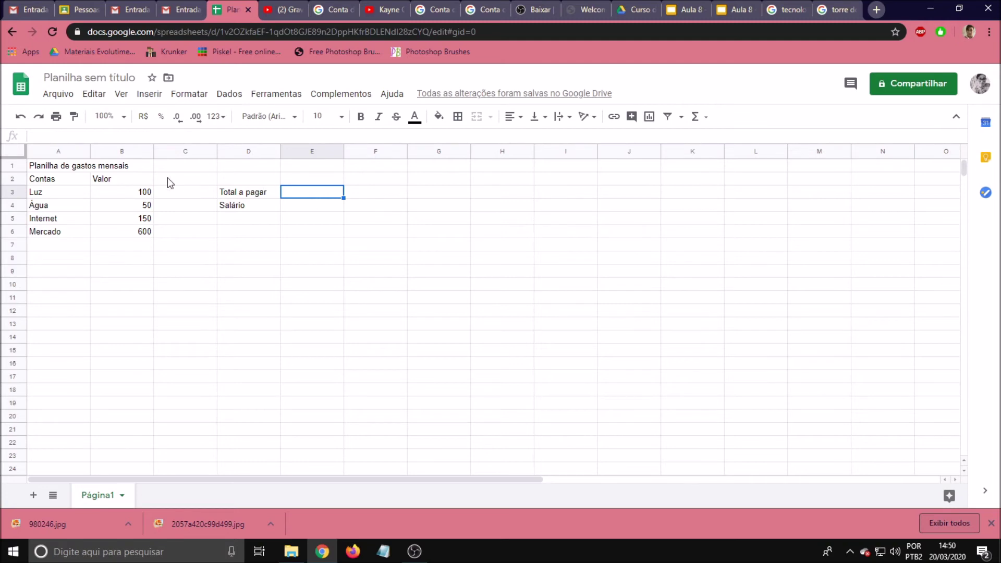
- Merge cells A1 and B1 so the title "Planilha de gastos mensais" occupies a single cell
{"action": "left_click", "coordinate": [48, 167]}
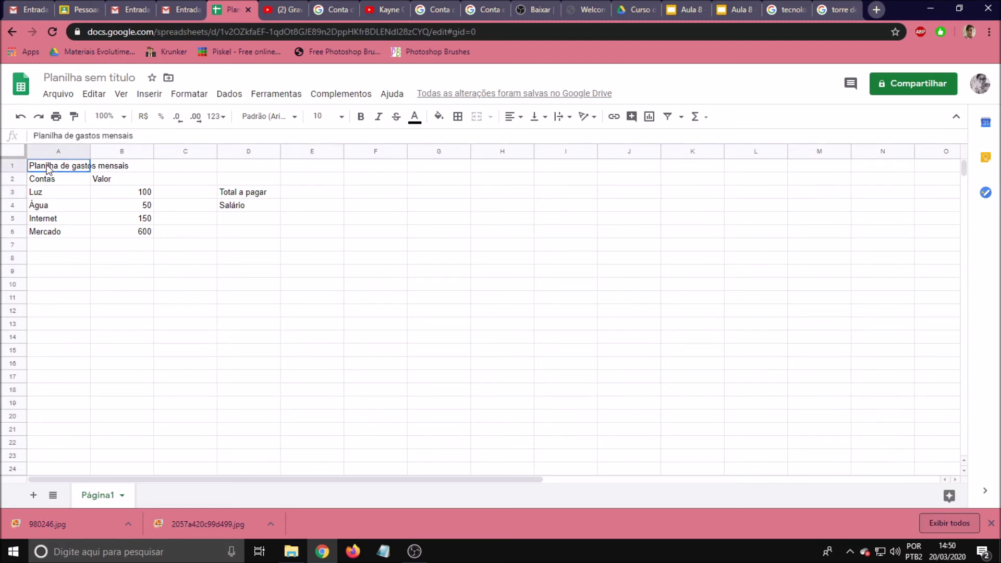
{"action": "left_click_drag", "start_coordinate": [48, 167], "coordinate": [104, 166]}
{"action": "left_click", "coordinate": [52, 169]}
{"action": "left_click_drag", "start_coordinate": [44, 169], "coordinate": [126, 169]}
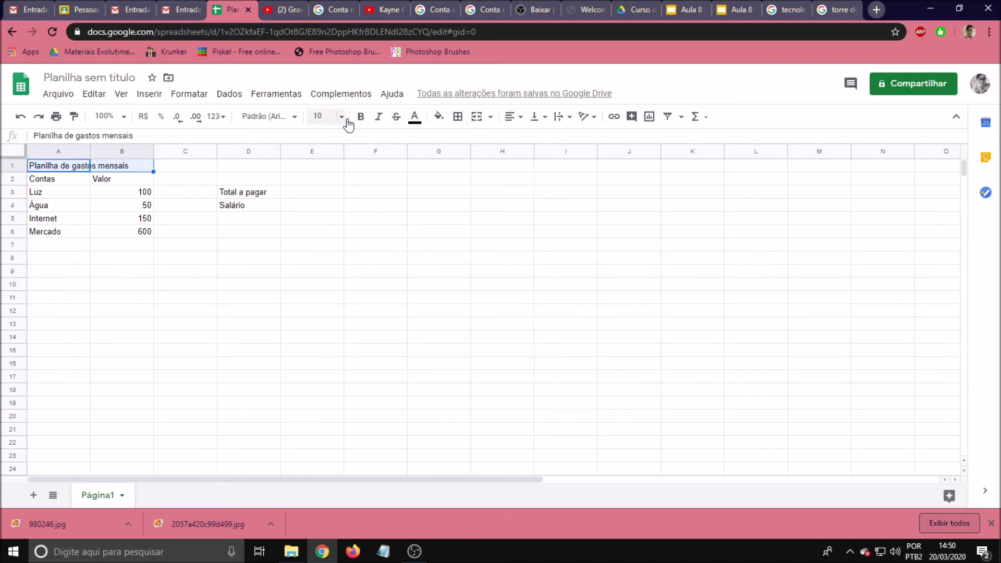
{"action": "left_click", "coordinate": [491, 123]}
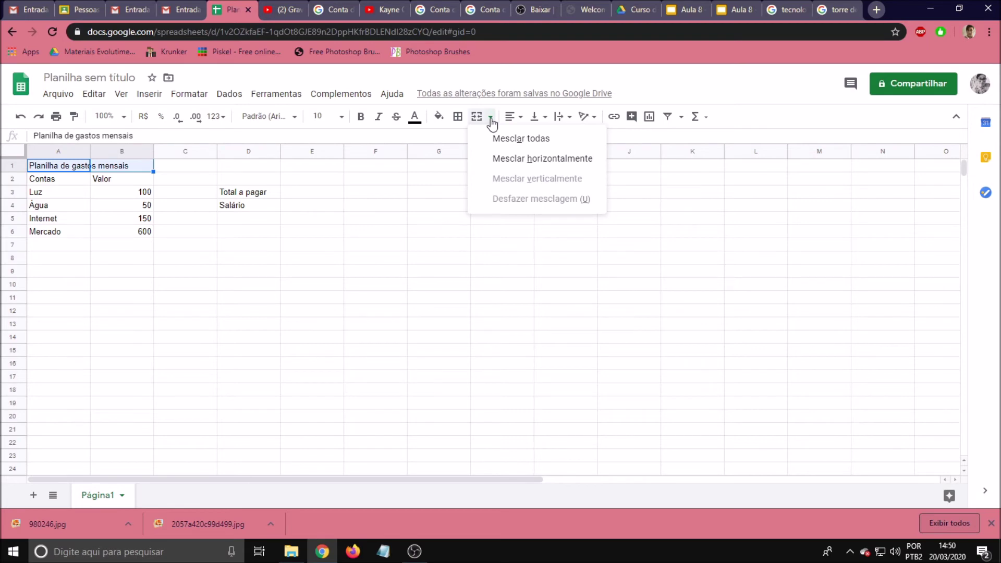
{"action": "left_click", "coordinate": [527, 138]}
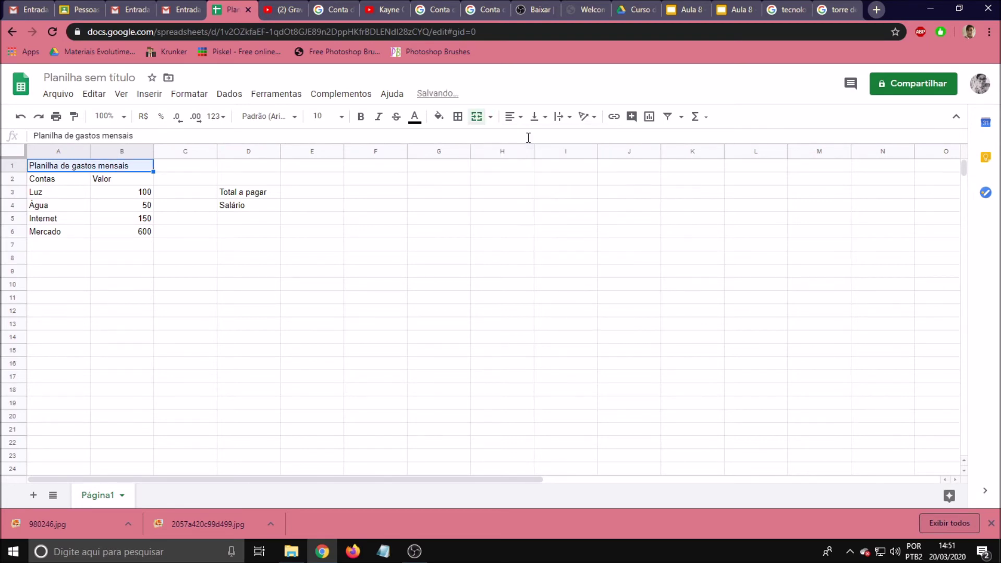
{"action": "left_click", "coordinate": [116, 180]}
{"action": "left_click", "coordinate": [81, 170]}
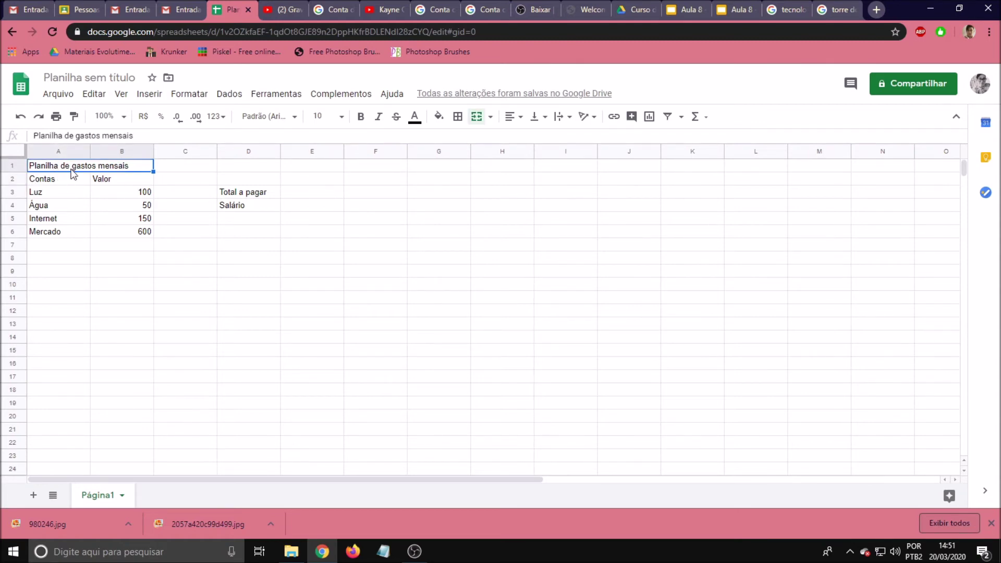
{"action": "left_click", "coordinate": [137, 195]}
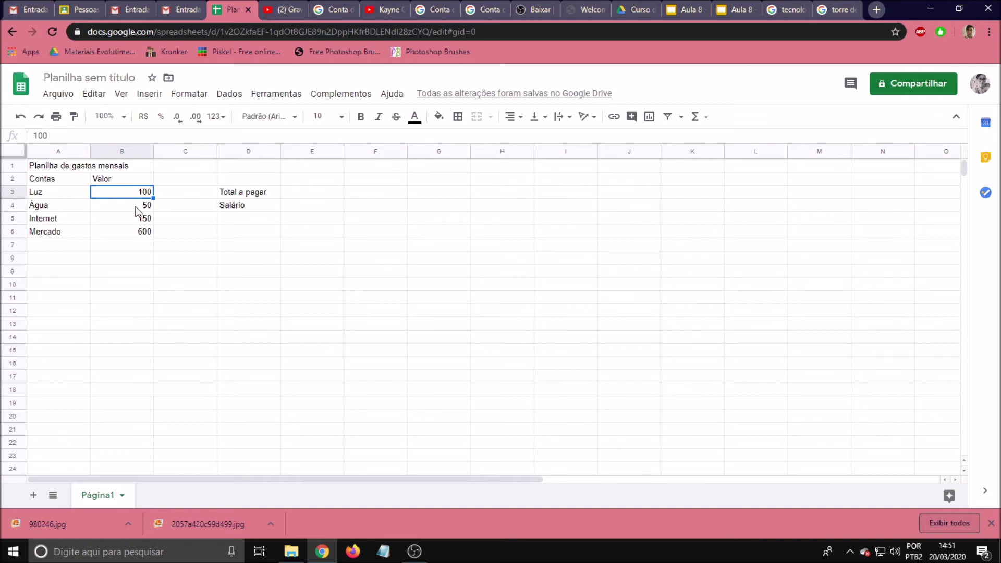
{"action": "left_click", "coordinate": [137, 208]}
{"action": "left_click", "coordinate": [141, 191]}
{"action": "left_click", "coordinate": [141, 206]}
{"action": "left_click", "coordinate": [139, 220]}
{"action": "left_click", "coordinate": [136, 194]}
- Make the title "Planilha de gastos mensais" and the headers "Contas" and "Valor" bold
{"action": "left_click", "coordinate": [47, 166]}
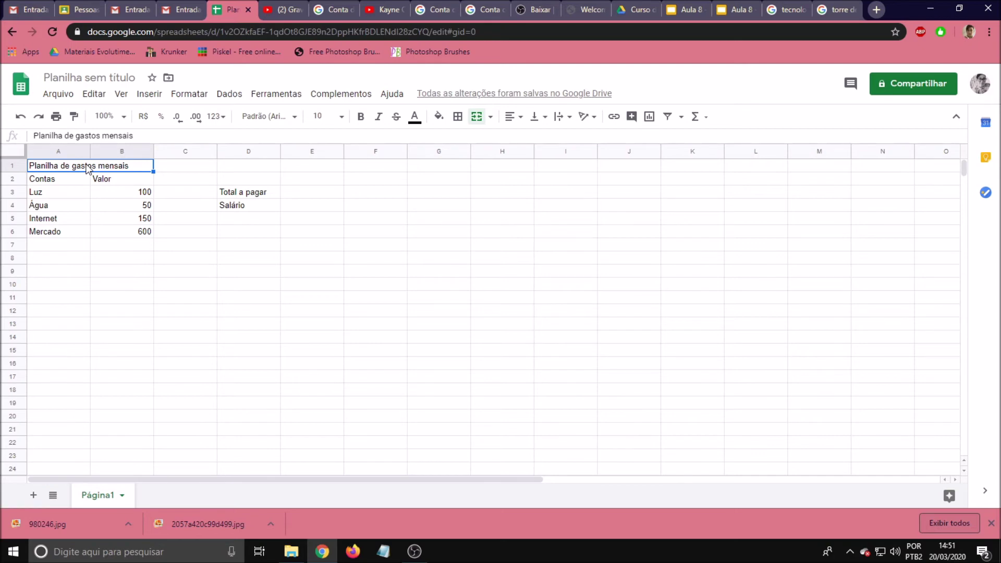
{"action": "left_click", "coordinate": [360, 119]}
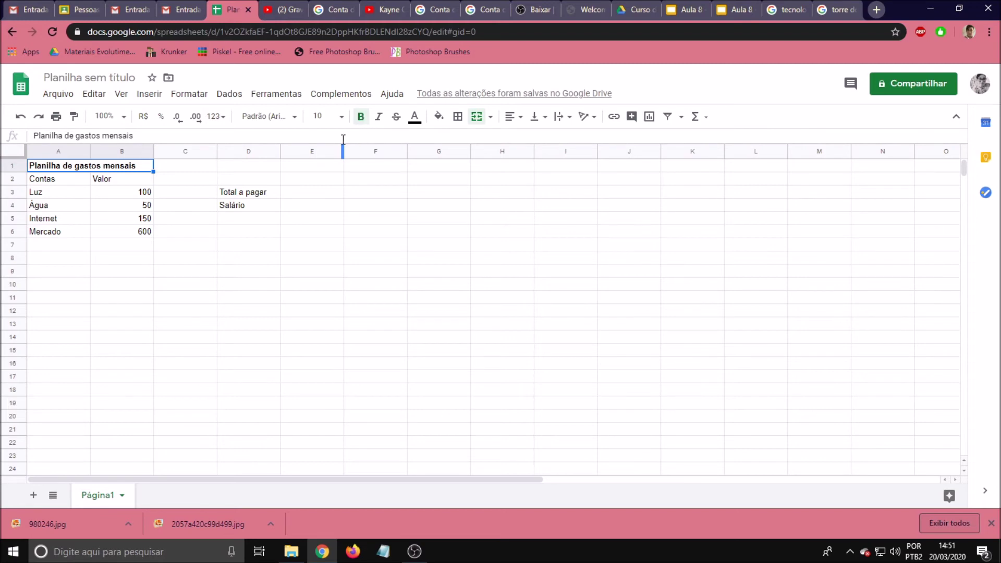
{"action": "left_click", "coordinate": [76, 180]}
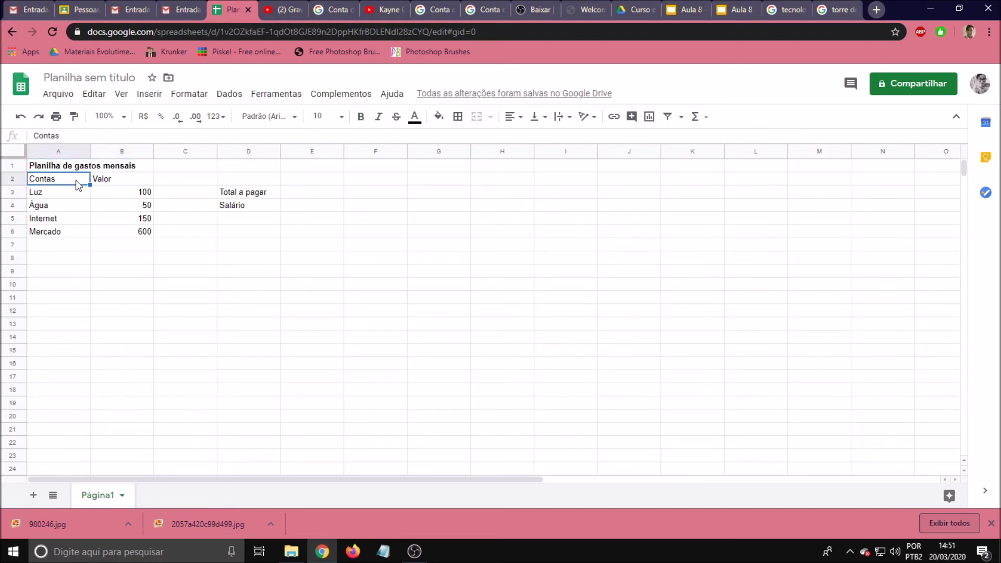
{"action": "left_click", "coordinate": [361, 123]}
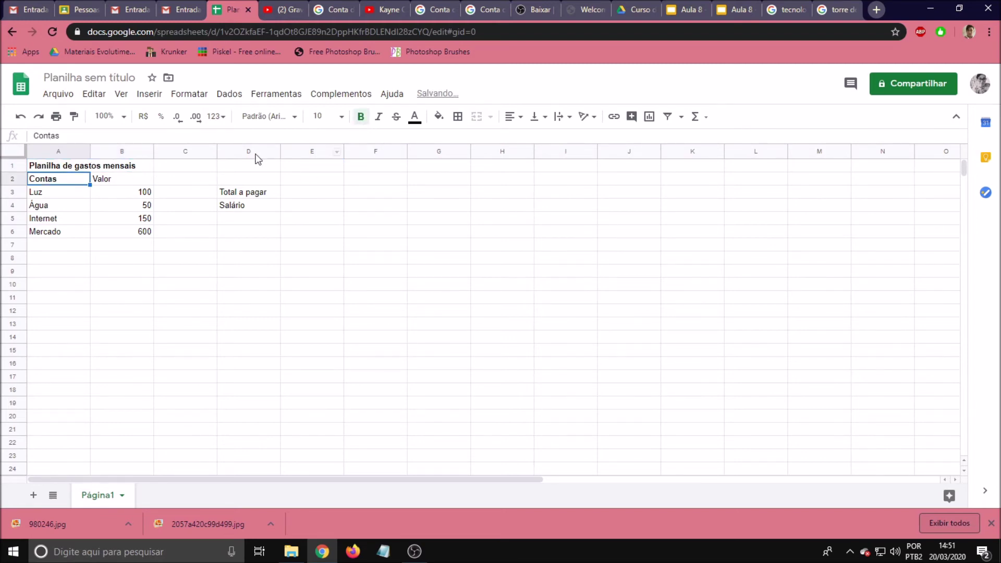
{"action": "left_click", "coordinate": [124, 183]}
{"action": "left_click", "coordinate": [361, 118]}
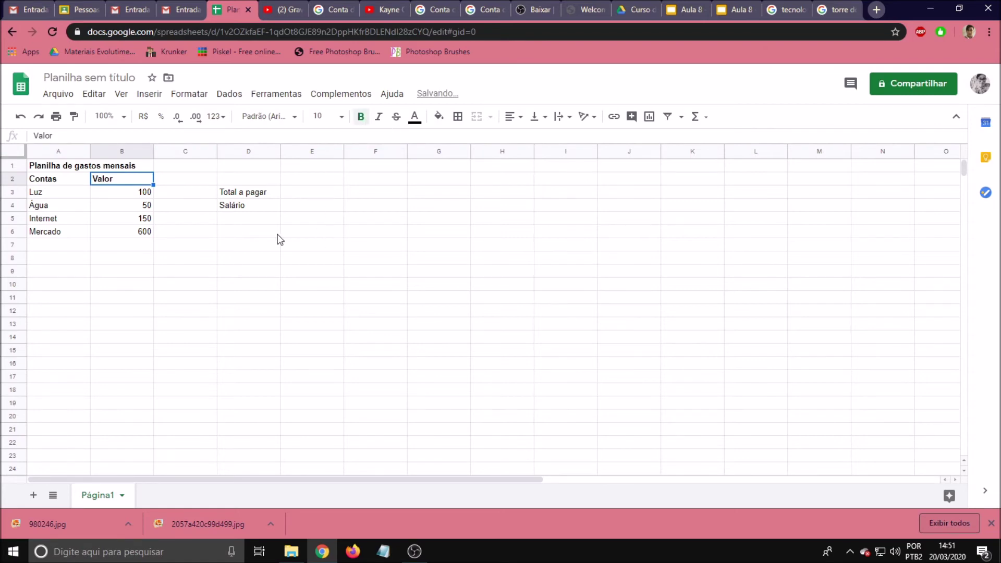
- Format the bill values in B3:B6 as currency (R$)
{"action": "left_click", "coordinate": [143, 194]}
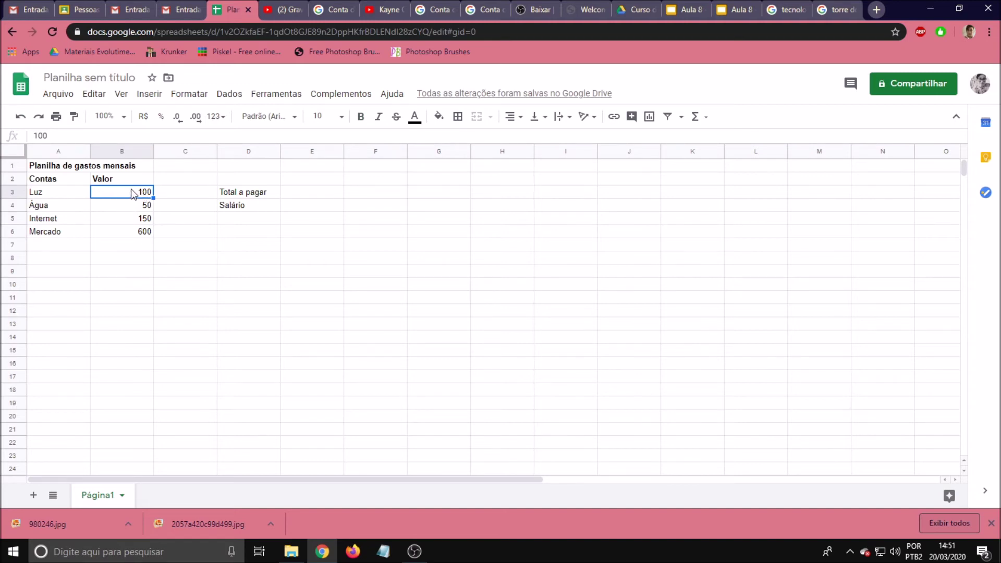
{"action": "left_click_drag", "start_coordinate": [130, 189], "coordinate": [134, 239]}
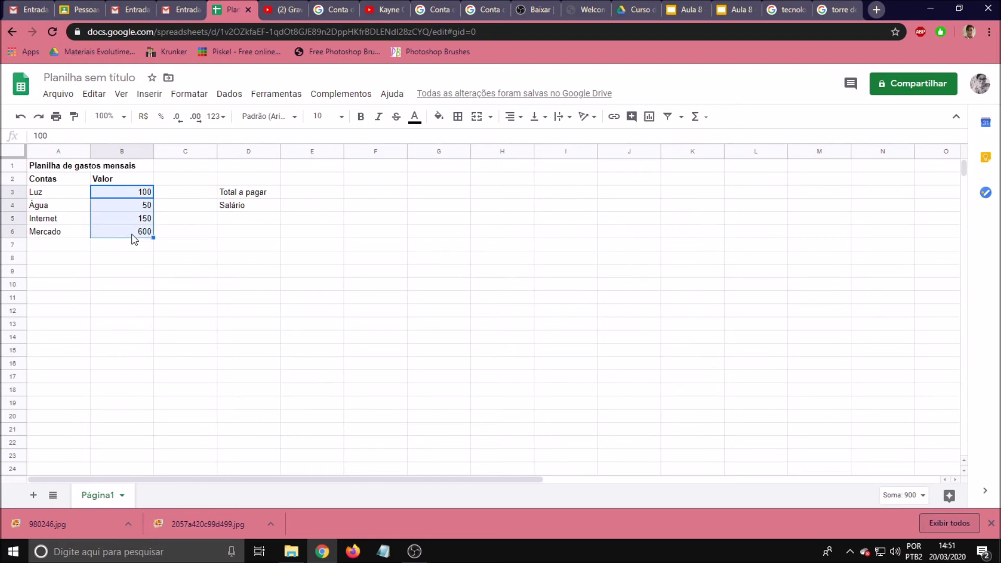
{"action": "left_click", "coordinate": [144, 121]}
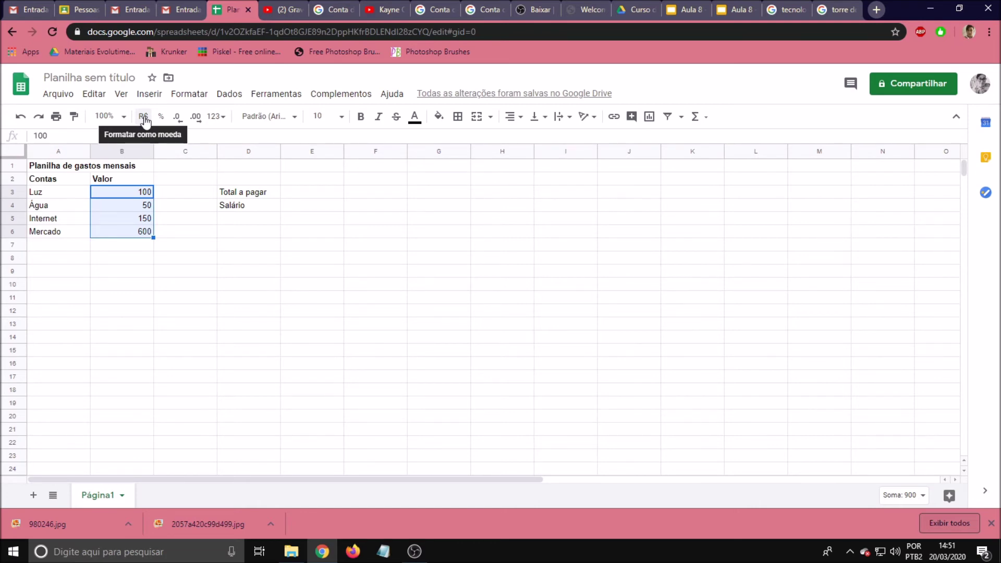
{"action": "left_click", "coordinate": [145, 120]}
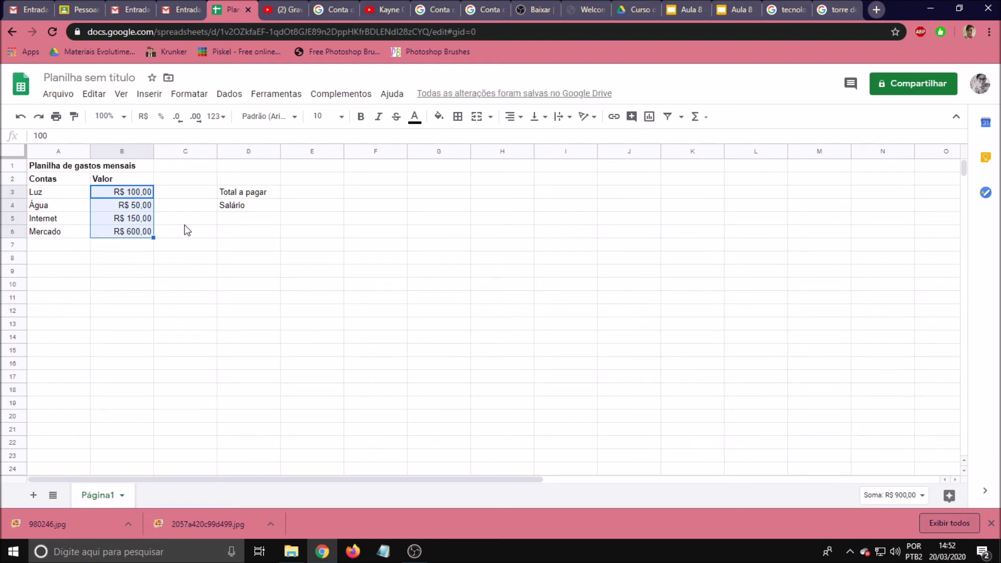
- Add up the bill values for "Total a pagar" in E3 with the formula =SOMA(B3:B6)
{"action": "left_click", "coordinate": [301, 193]}
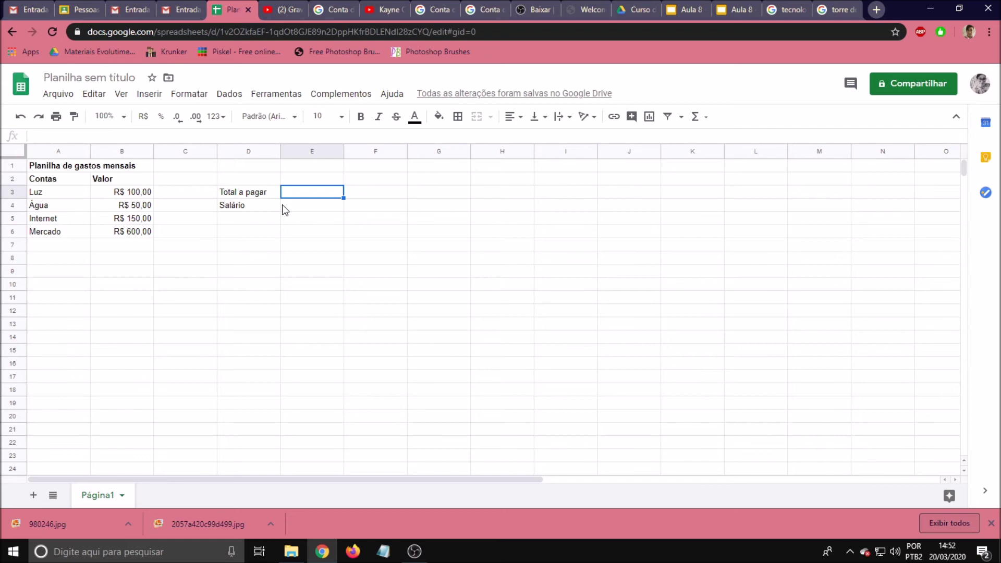
{"action": "type", "text": "="}
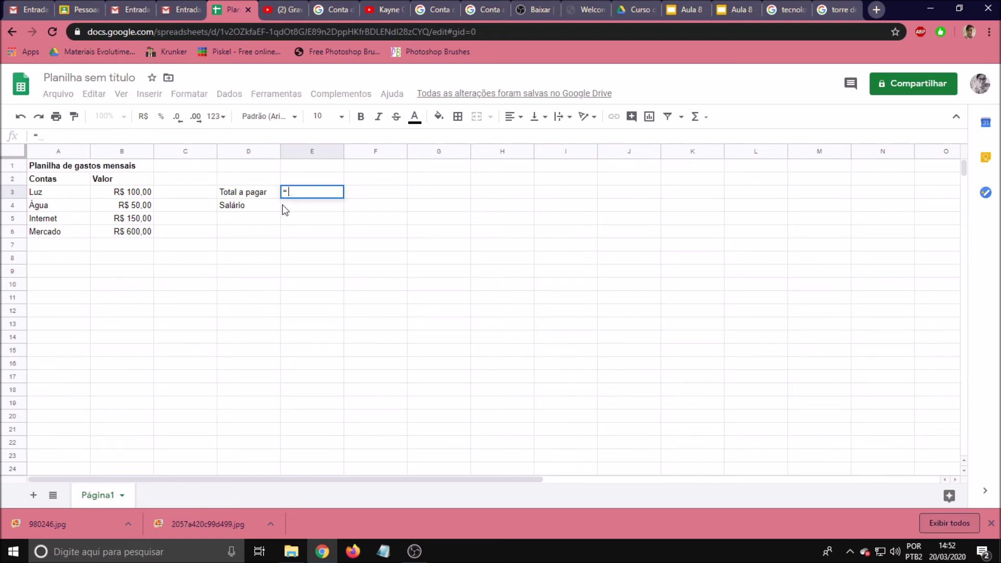
{"action": "type", "text": "s"}
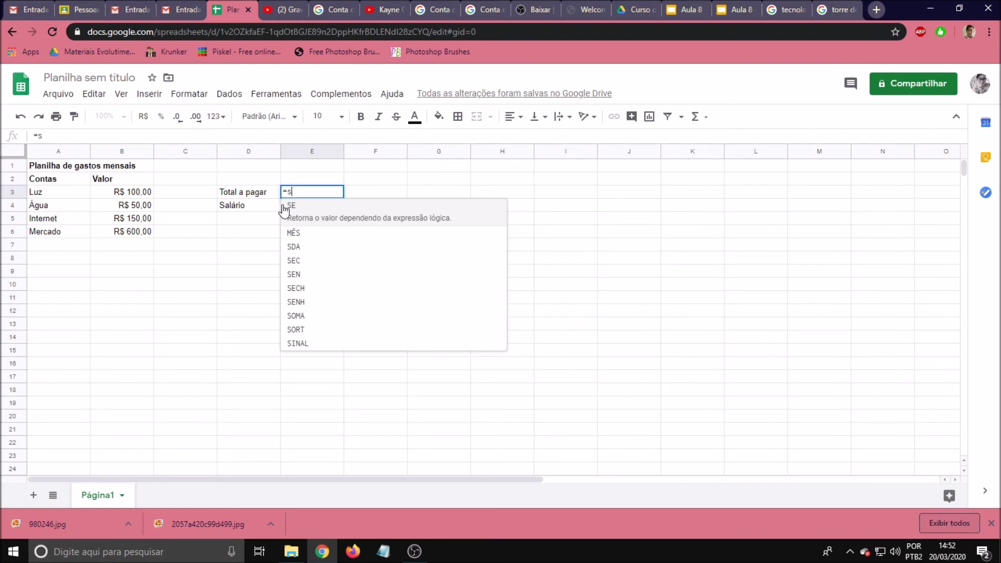
{"action": "type", "text": "oma"}
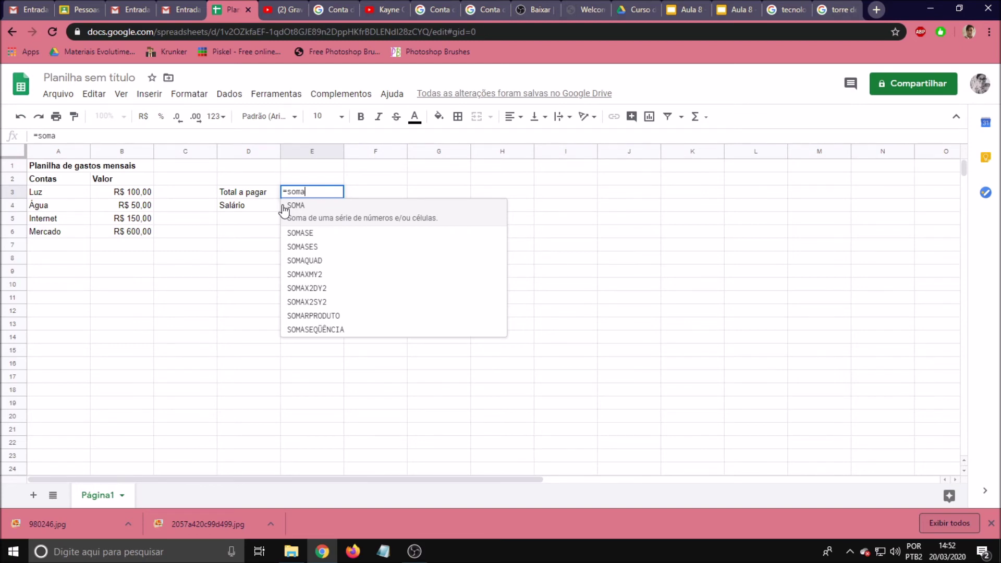
{"action": "type", "text": "("}
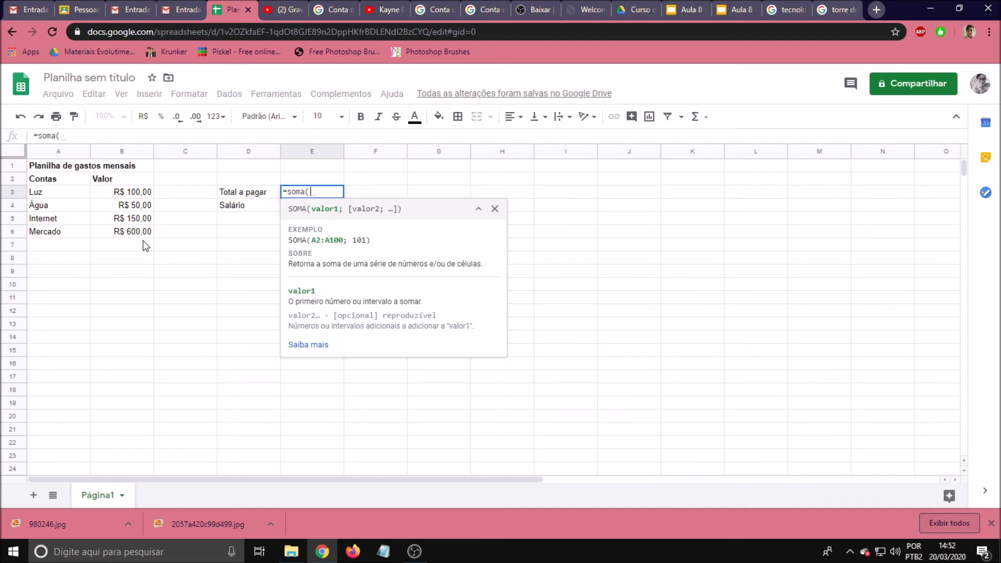
{"action": "left_click_drag", "start_coordinate": [137, 198], "coordinate": [133, 229]}
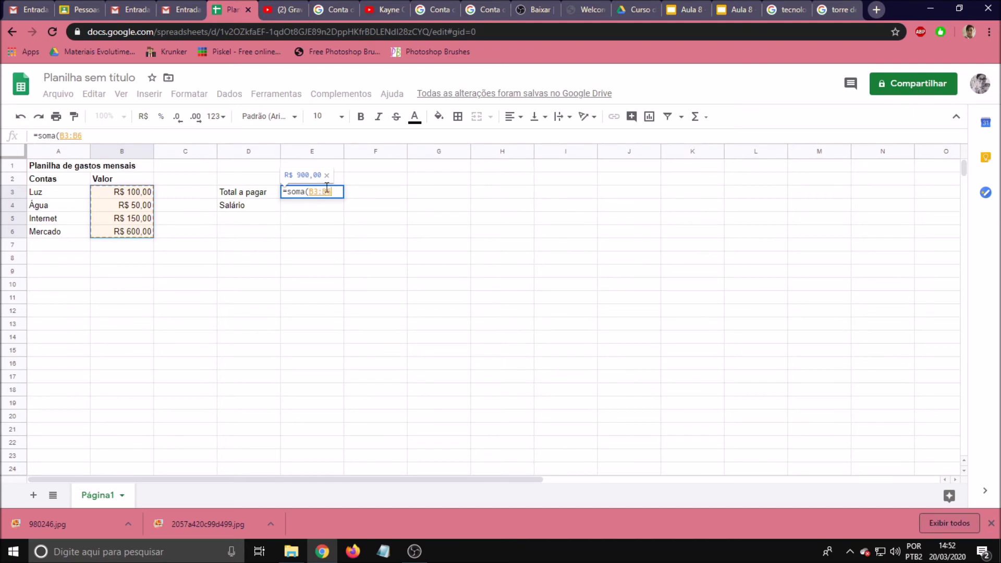
{"action": "type", "text": ")"}
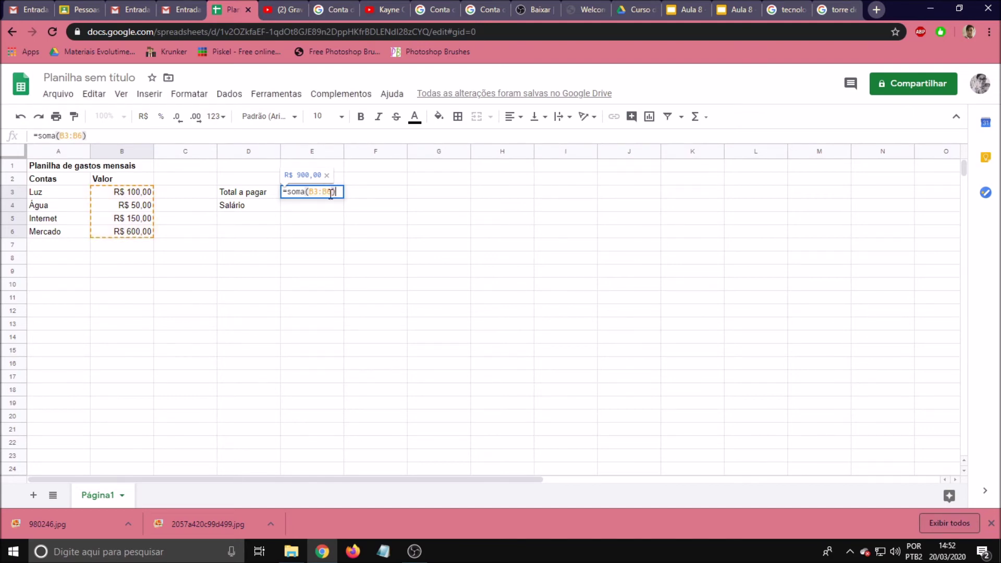
{"action": "key", "text": "Return"}
{"action": "left_click", "coordinate": [329, 194]}
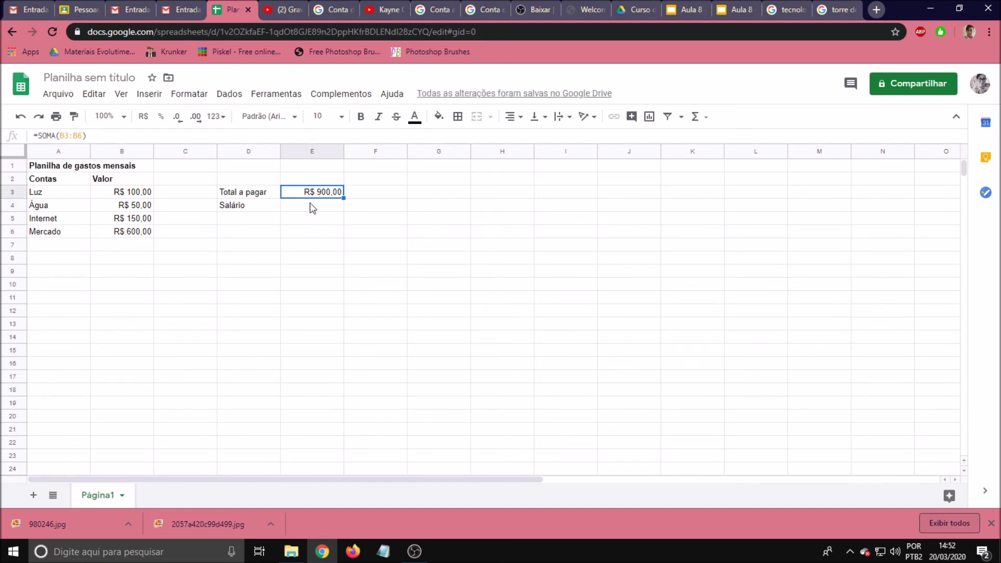
- Enter the salary 1300 in E4 and format it as currency (R$)
{"action": "left_click", "coordinate": [312, 208]}
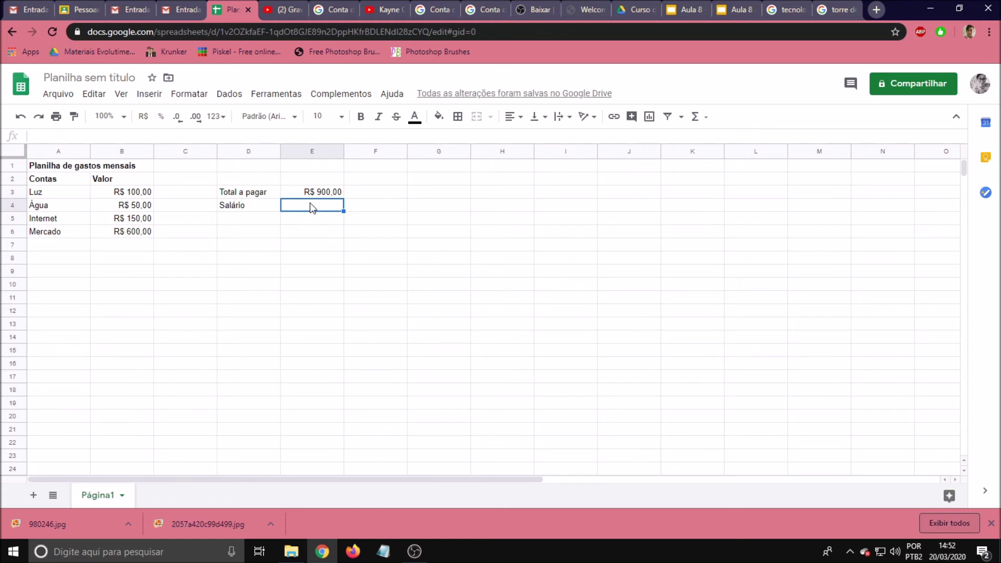
{"action": "type", "text": "1300"}
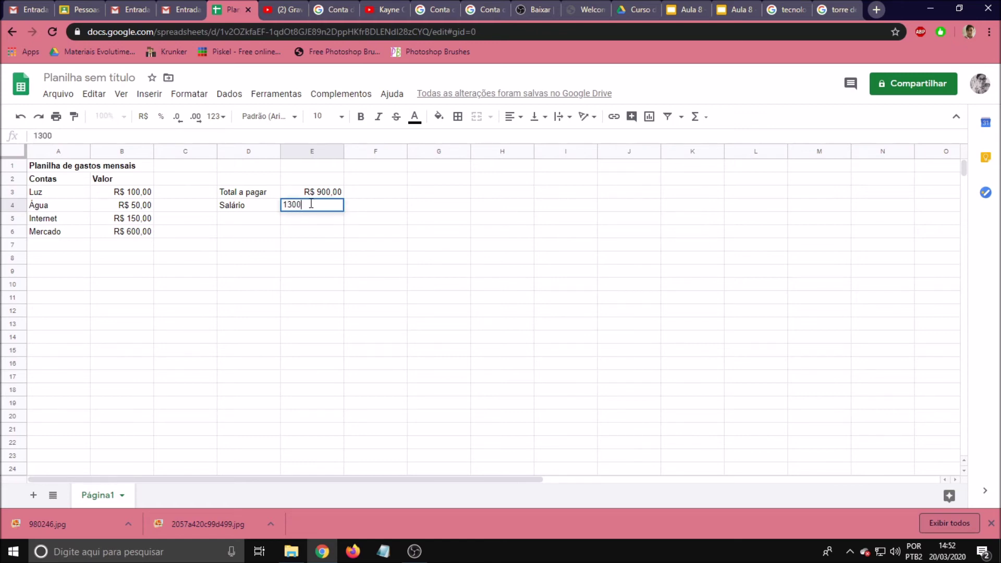
{"action": "key", "text": "Return"}
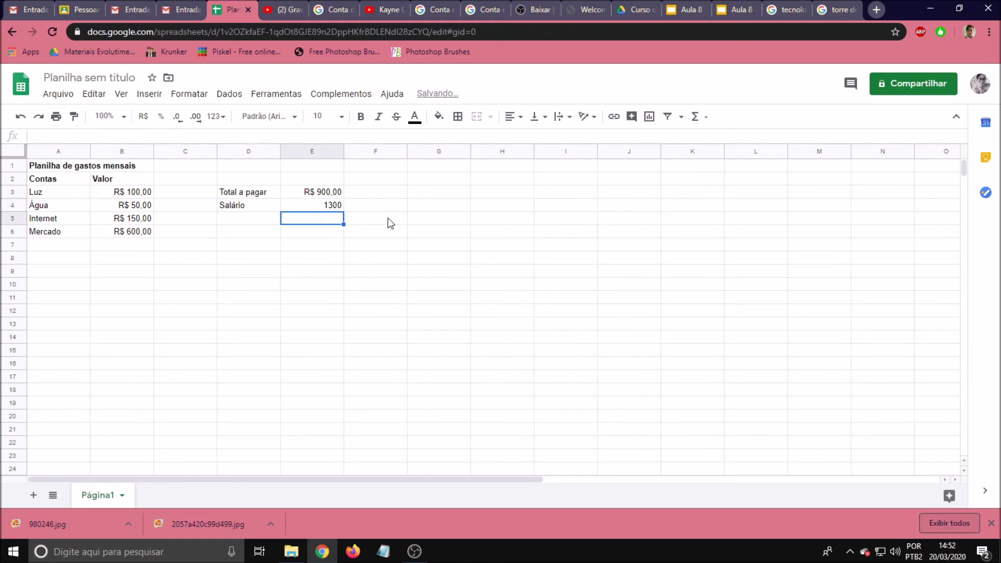
{"action": "left_click", "coordinate": [333, 207]}
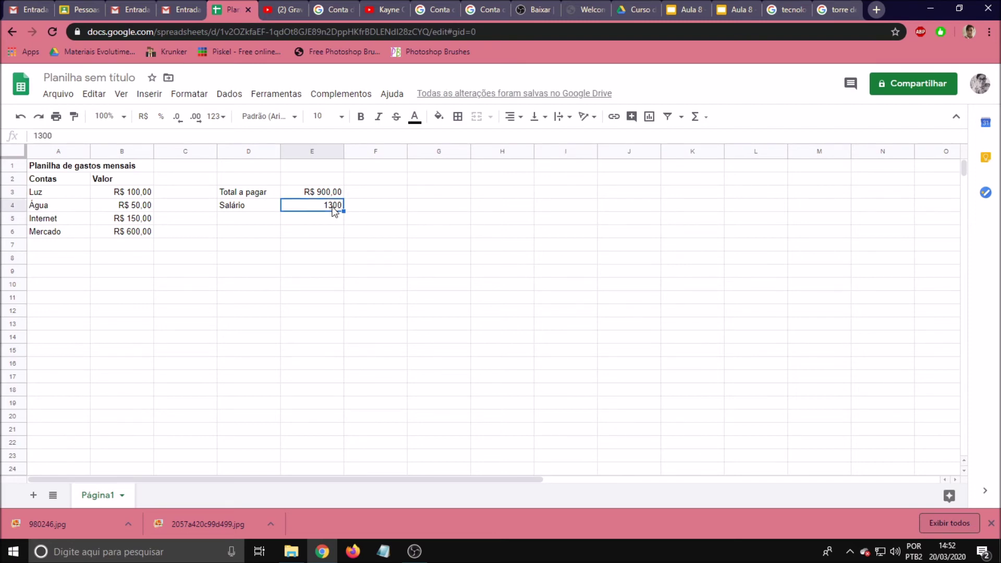
{"action": "left_click", "coordinate": [144, 120]}
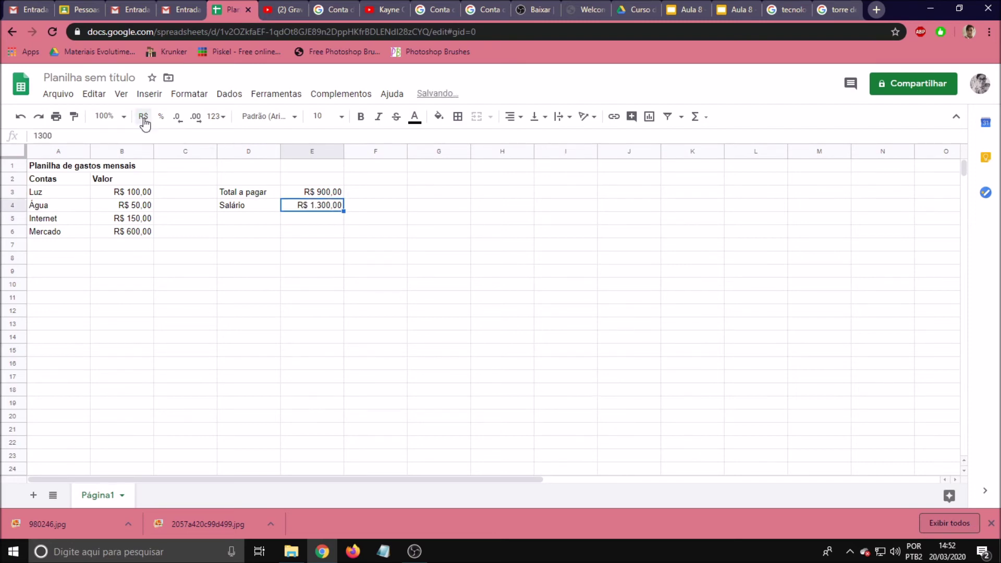
- Enter the label "Sobrou?" in D5, below "Salário"
{"action": "left_click", "coordinate": [245, 223]}
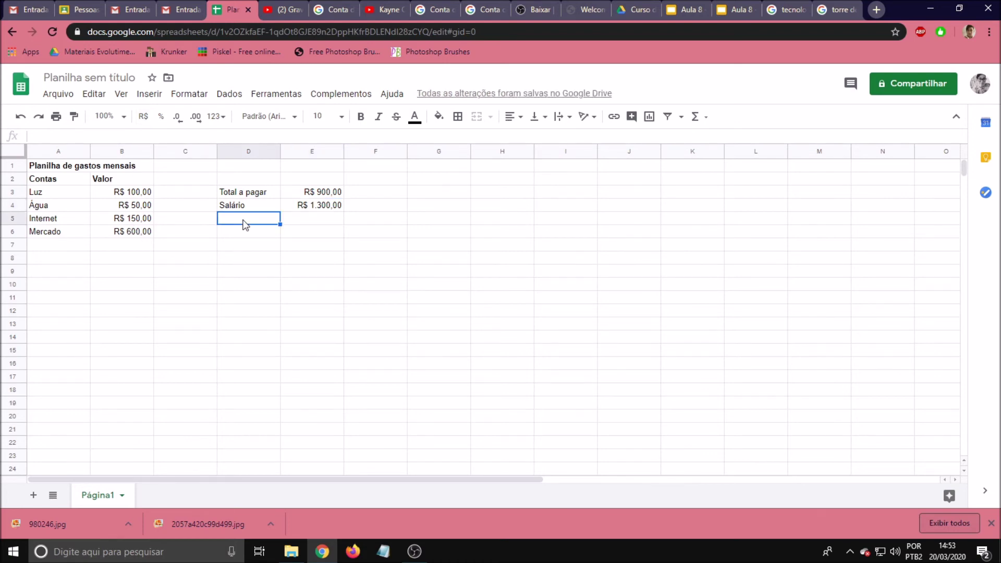
{"action": "type", "text": "Sobrou"}
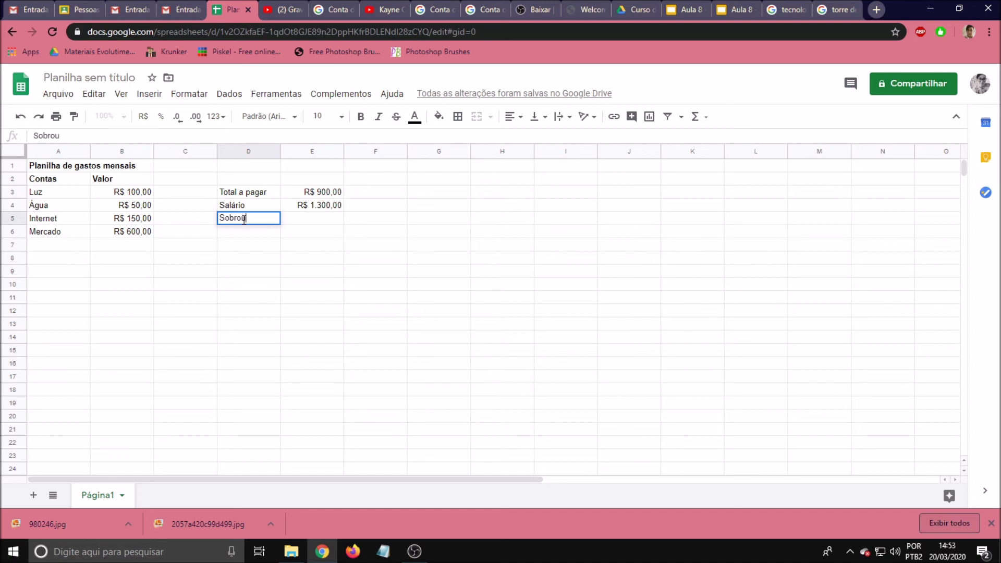
{"action": "type", "text": "?"}
{"action": "key", "text": "Tab"}
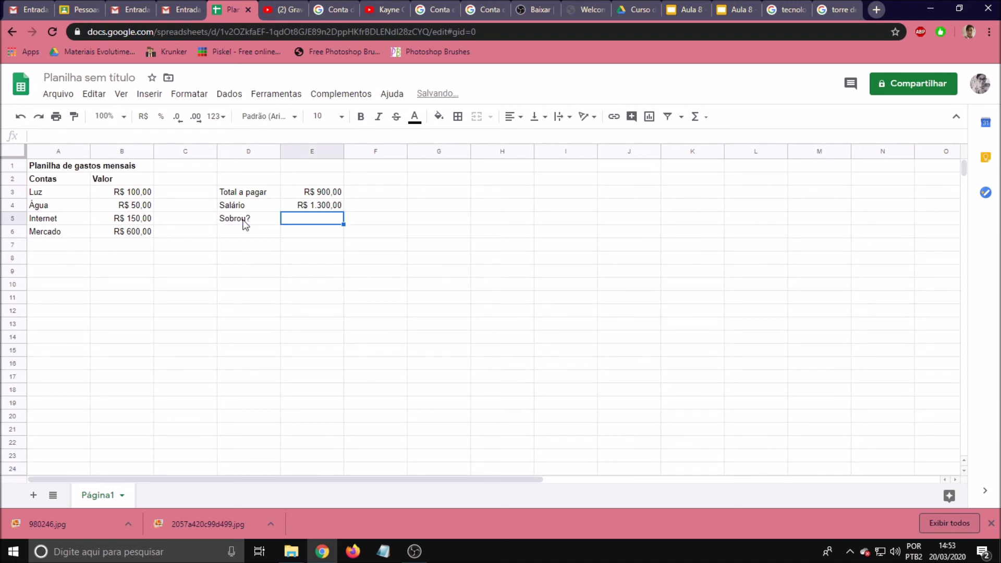
- Calculate the money left over in E5 by subtracting the total to pay from the salary with the formula =E4-E3
{"action": "left_click", "coordinate": [322, 209]}
{"action": "key", "text": "Up"}
{"action": "left_click", "coordinate": [313, 223]}
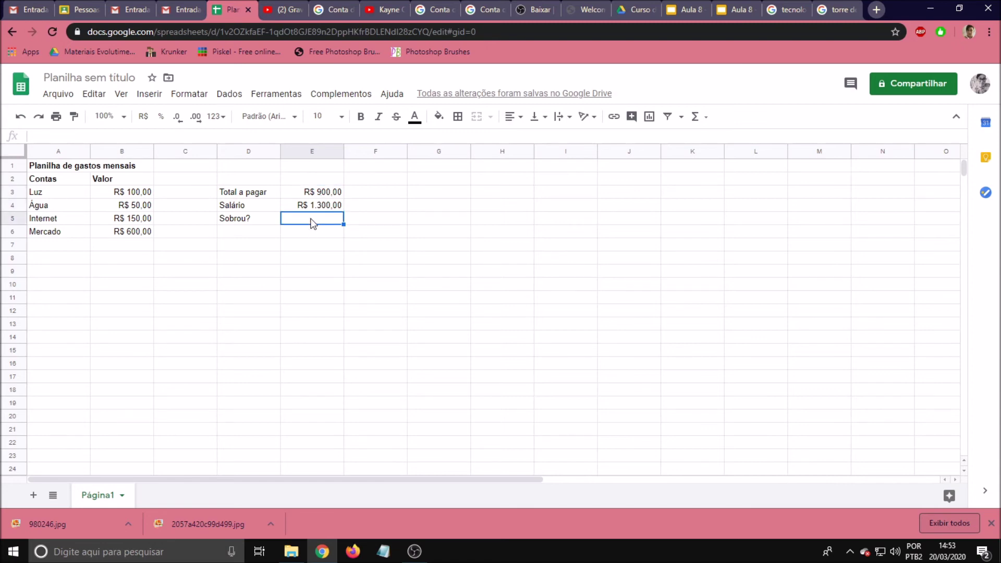
{"action": "type", "text": "="}
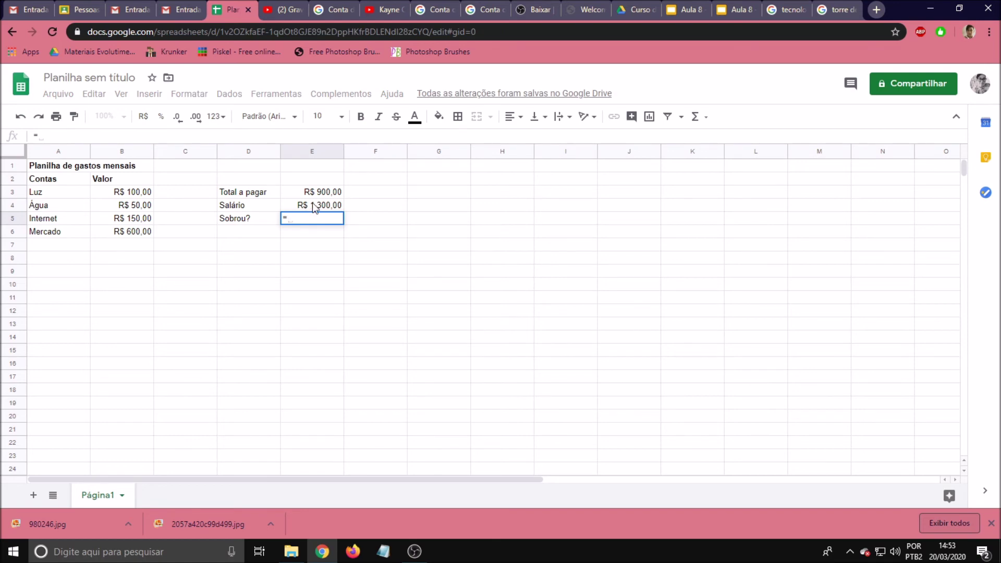
{"action": "left_click", "coordinate": [316, 205]}
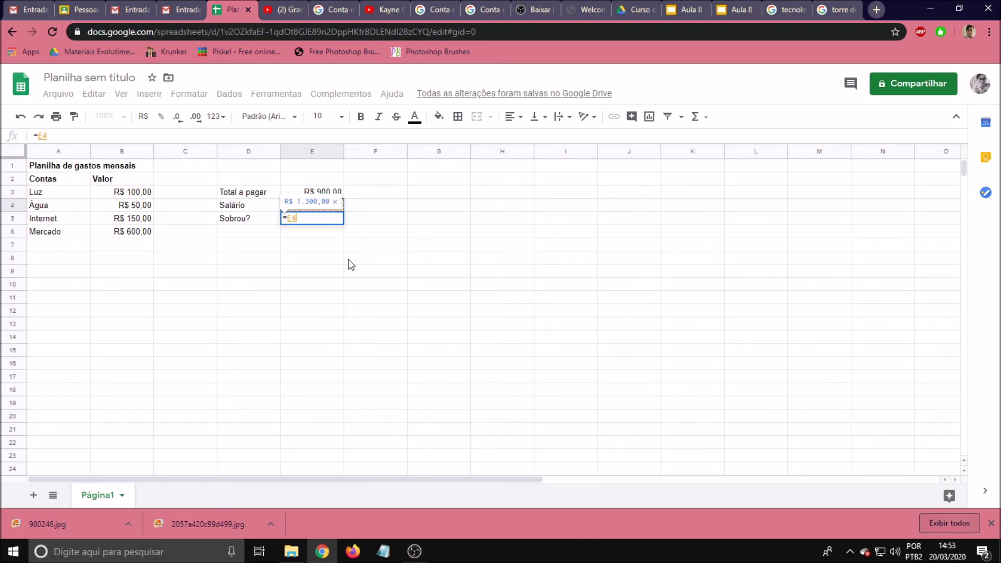
{"action": "type", "text": "-"}
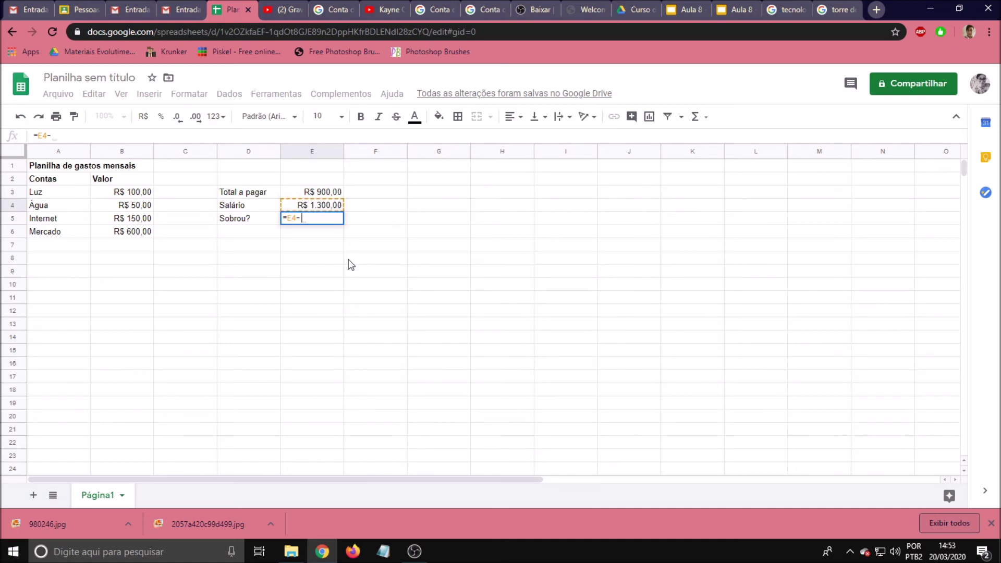
{"action": "left_click", "coordinate": [328, 193]}
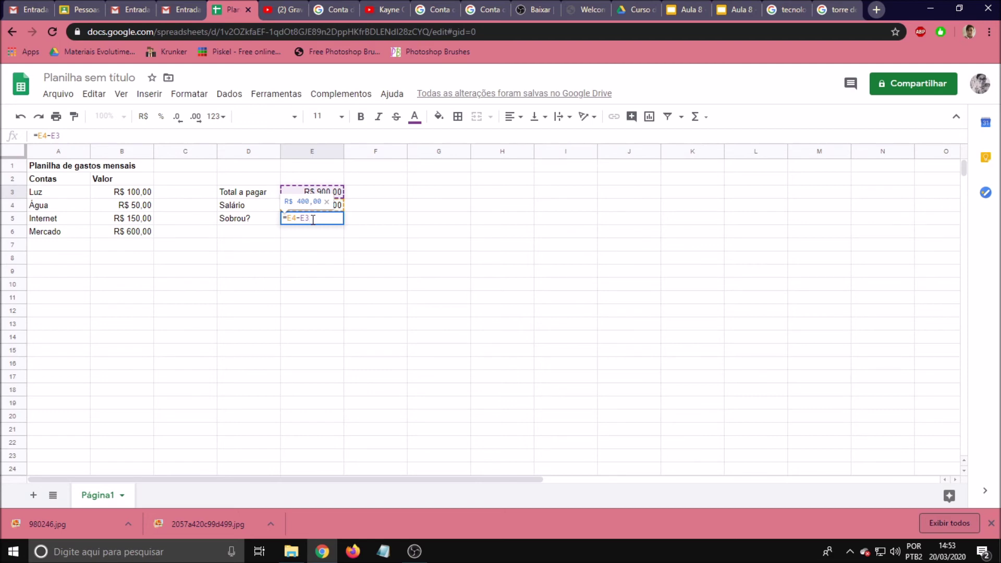
{"action": "key", "text": "Return"}
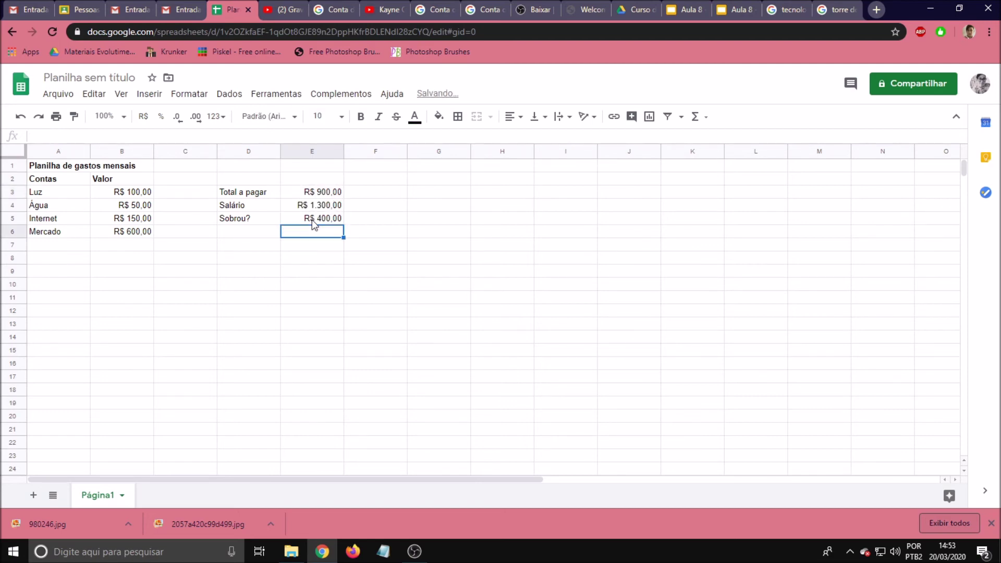
{"action": "left_click", "coordinate": [312, 218]}
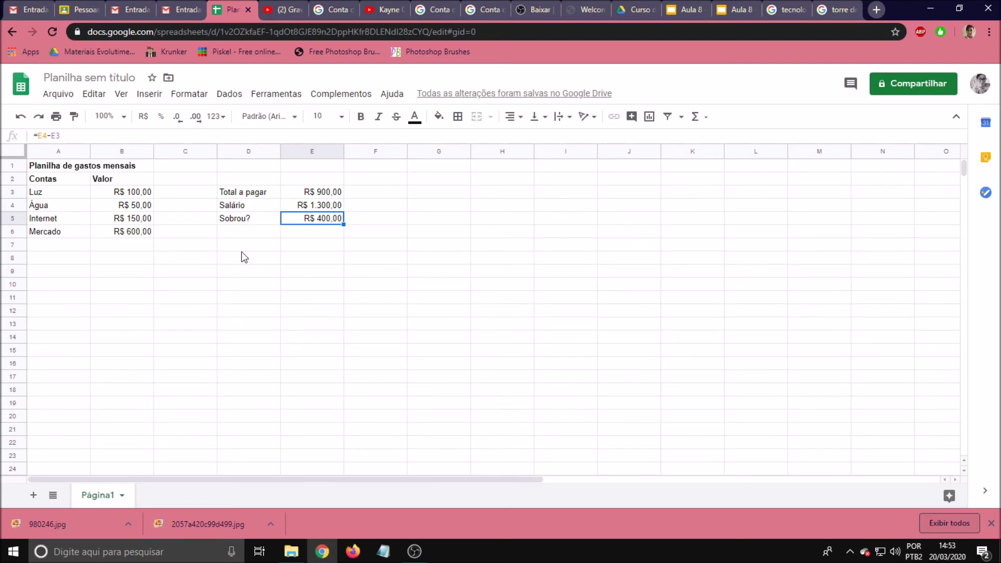
- Set the Água bill in B4 to 75 and check how the total to pay and the leftover amount respond
{"action": "left_click", "coordinate": [138, 207]}
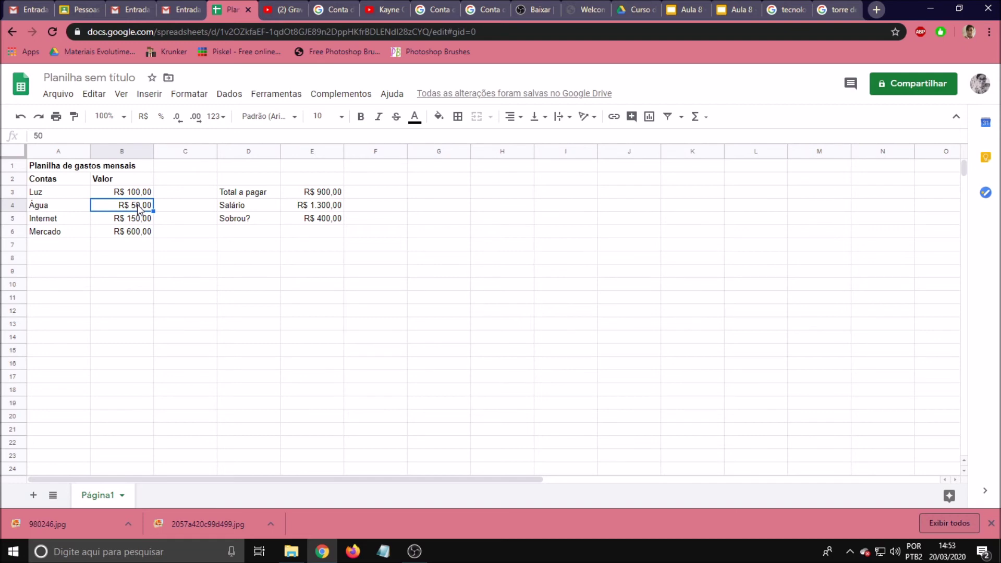
{"action": "type", "text": "75"}
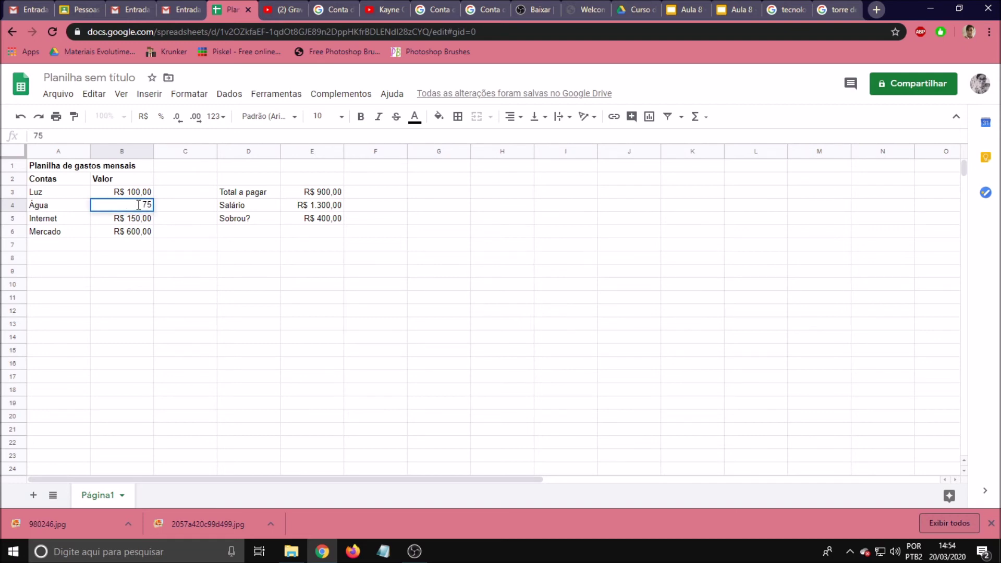
{"action": "key", "text": "Return"}
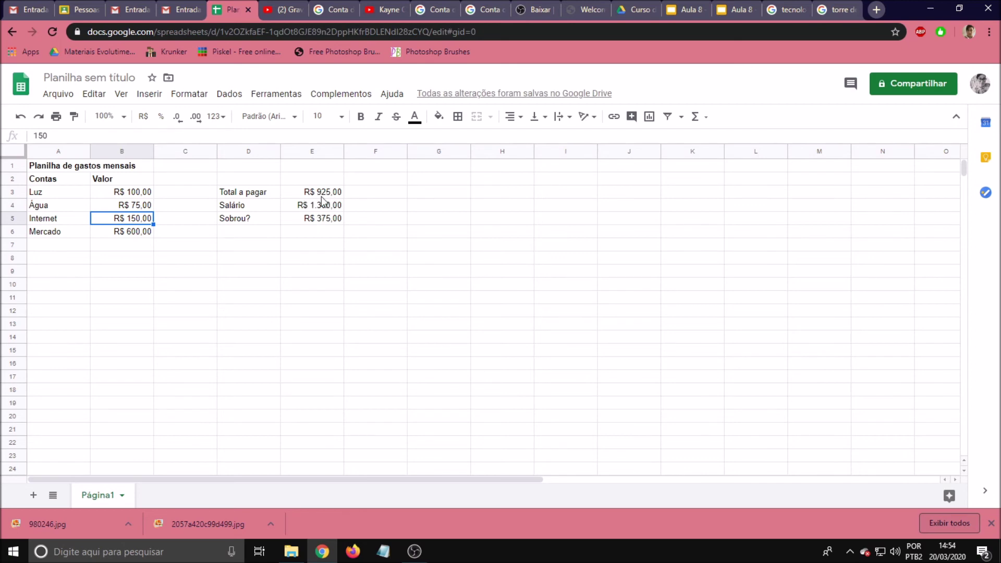
{"action": "left_click", "coordinate": [321, 223]}
{"action": "left_click", "coordinate": [324, 194]}
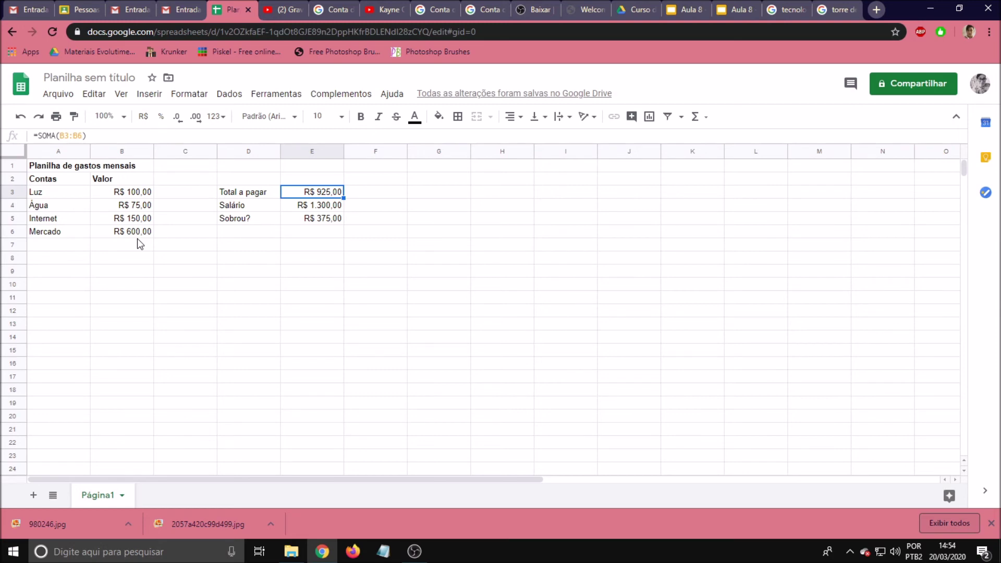
{"action": "left_click", "coordinate": [339, 245]}
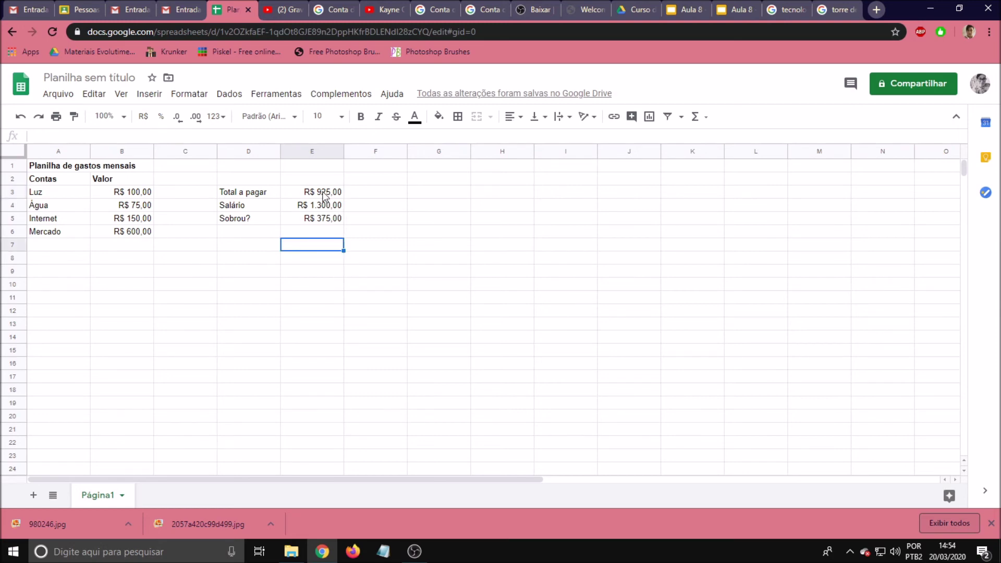
{"action": "left_click", "coordinate": [324, 197]}
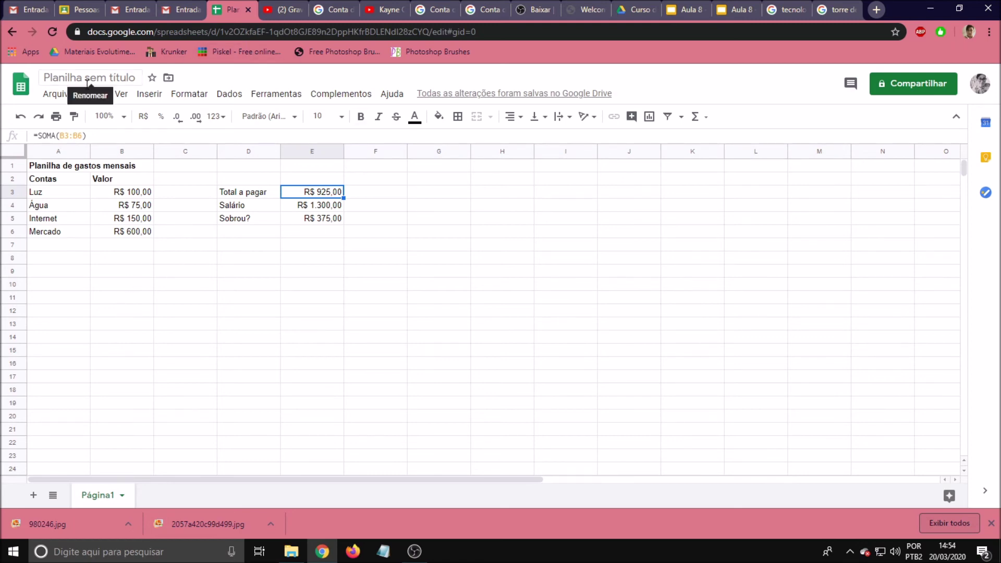
- Rename the spreadsheet file as "Gastos Mensais"
{"action": "left_click", "coordinate": [104, 78]}
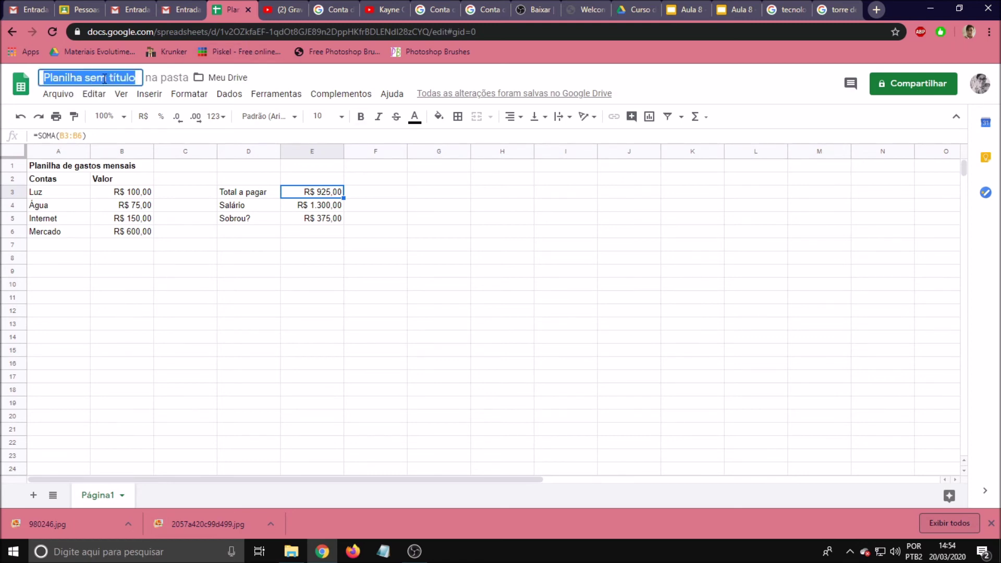
{"action": "type", "text": "G"}
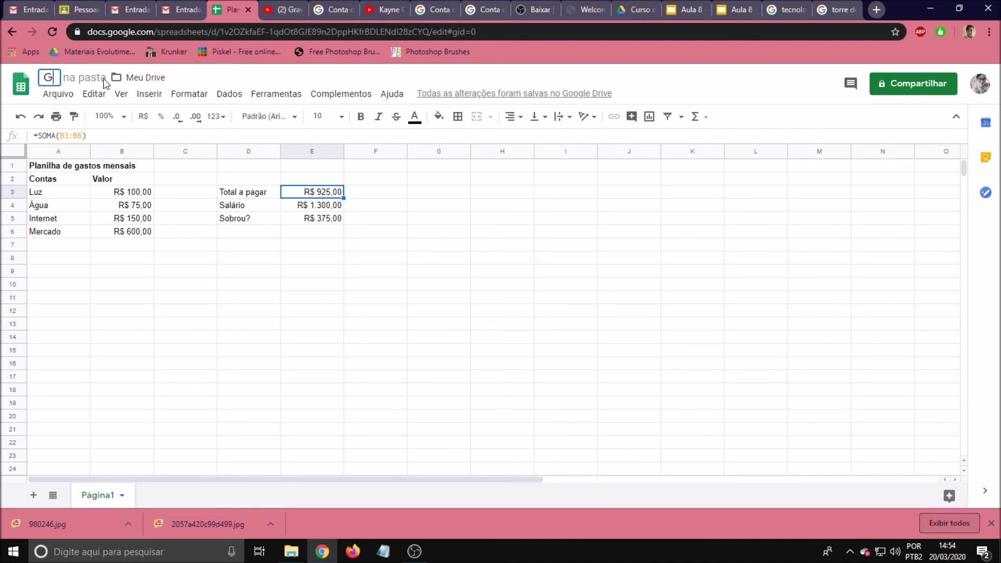
{"action": "type", "text": "astos Mensais"}
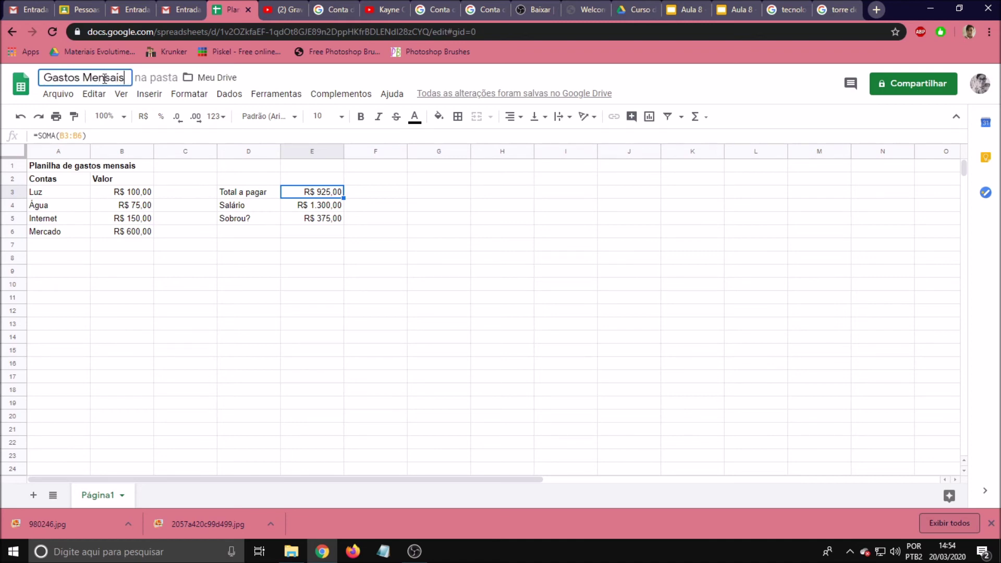
{"action": "key", "text": "Return"}
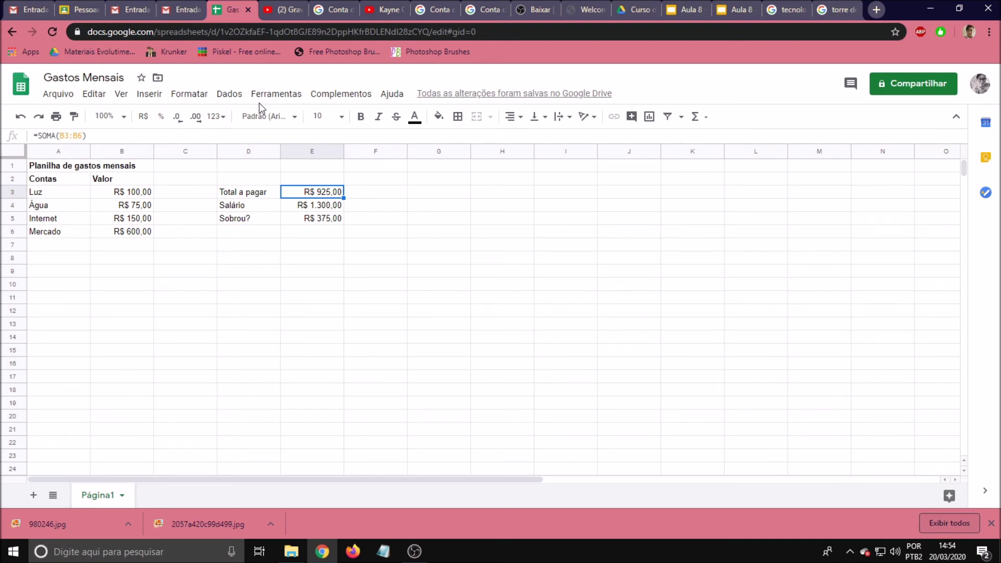
- Close the spreadsheet, open Google Sheets from Gmail and look at the file options of "Gastos Mensais"
{"action": "left_click", "coordinate": [246, 11]}
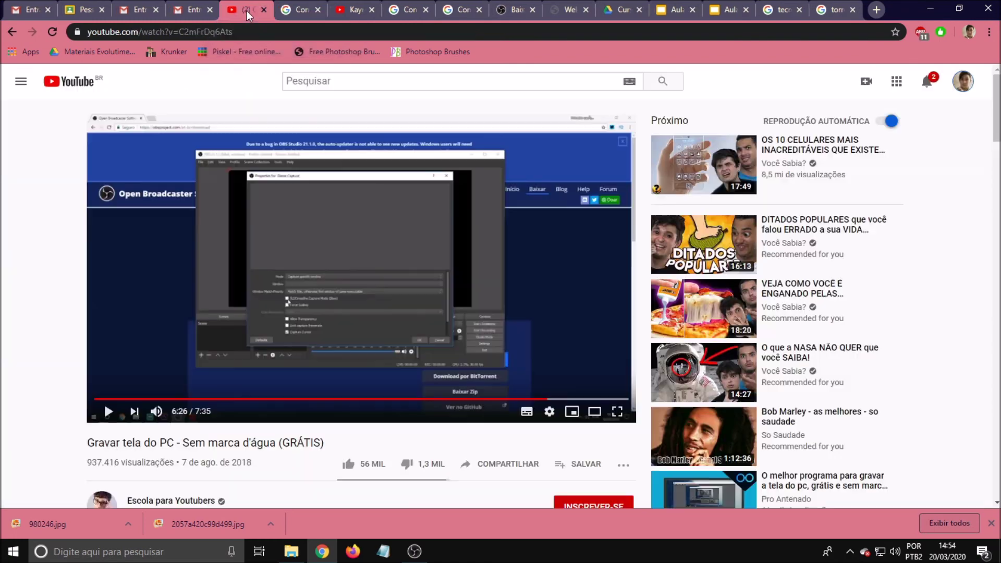
{"action": "left_click", "coordinate": [187, 9]}
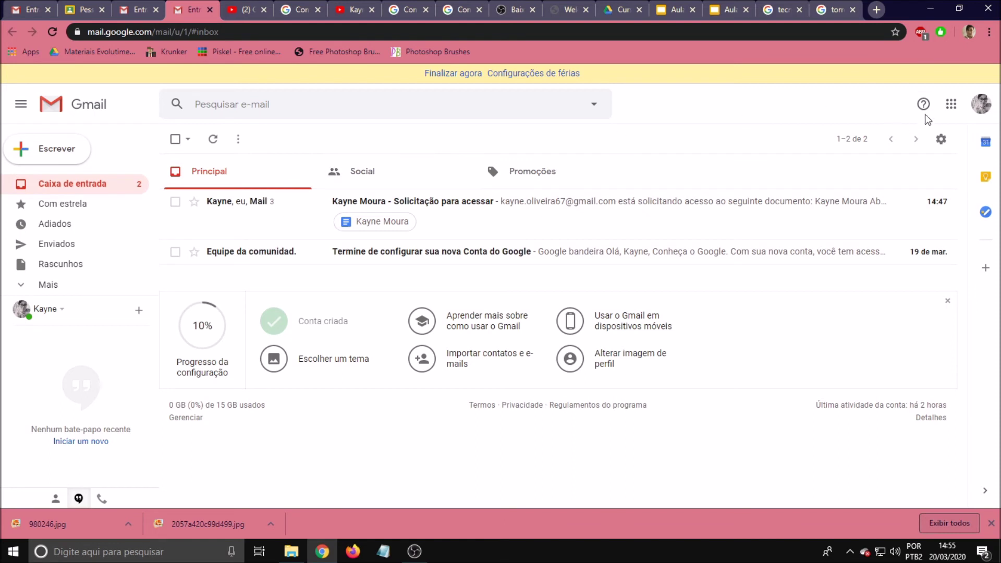
{"action": "left_click", "coordinate": [950, 105]}
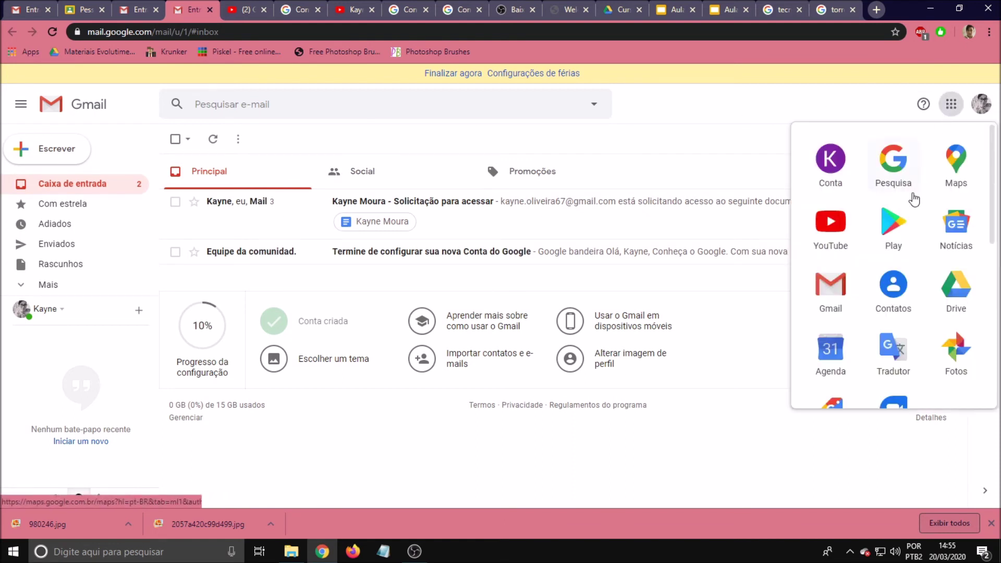
{"action": "scroll", "coordinate": [901, 261], "scroll_direction": "down", "scroll_amount": 5}
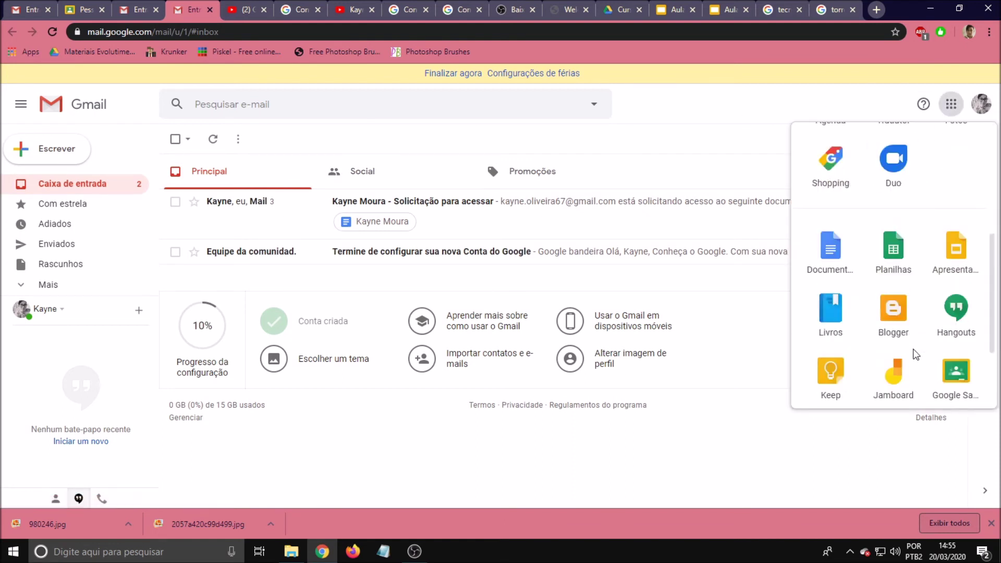
{"action": "left_click", "coordinate": [891, 267]}
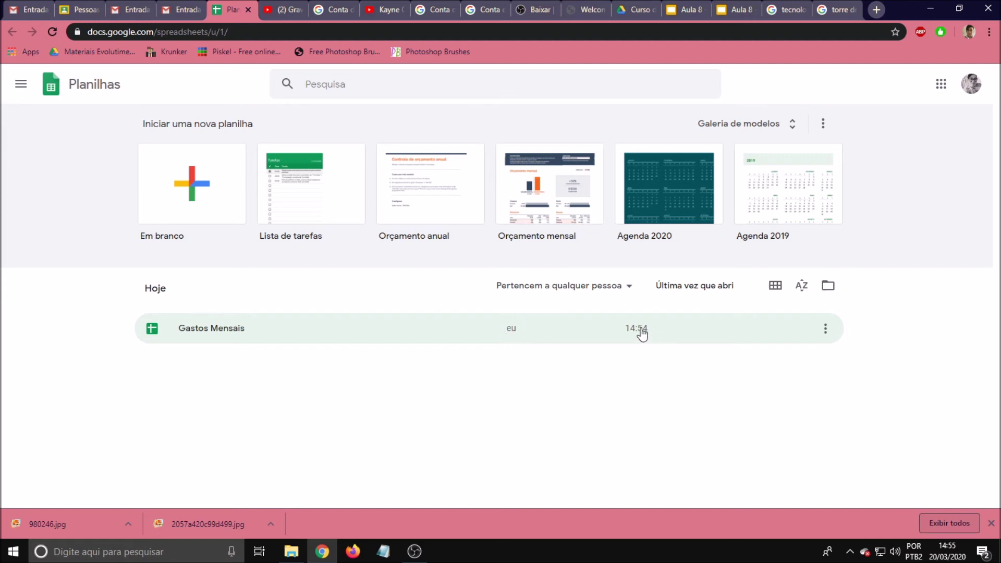
{"action": "left_click", "coordinate": [825, 329]}
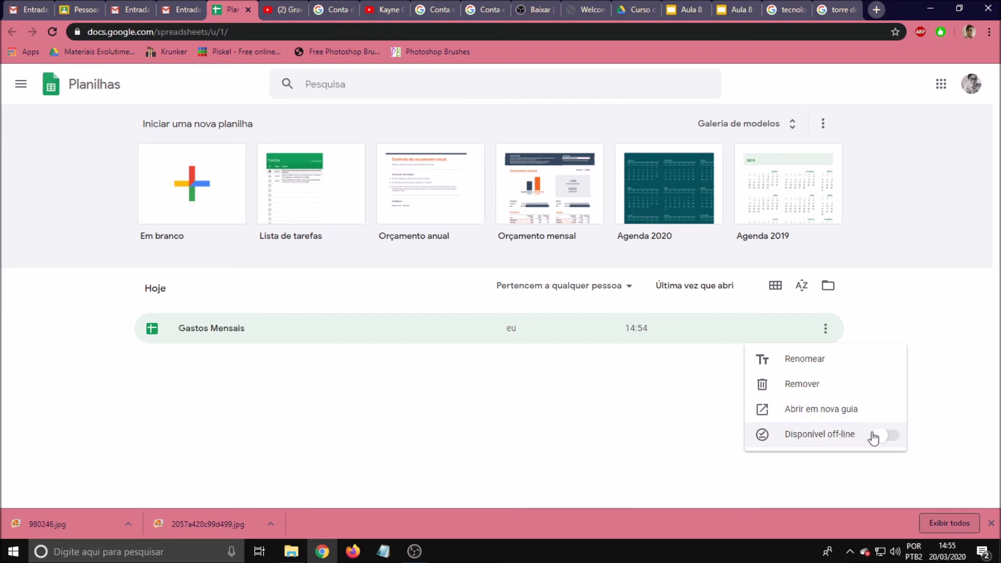
{"action": "left_click", "coordinate": [629, 437]}
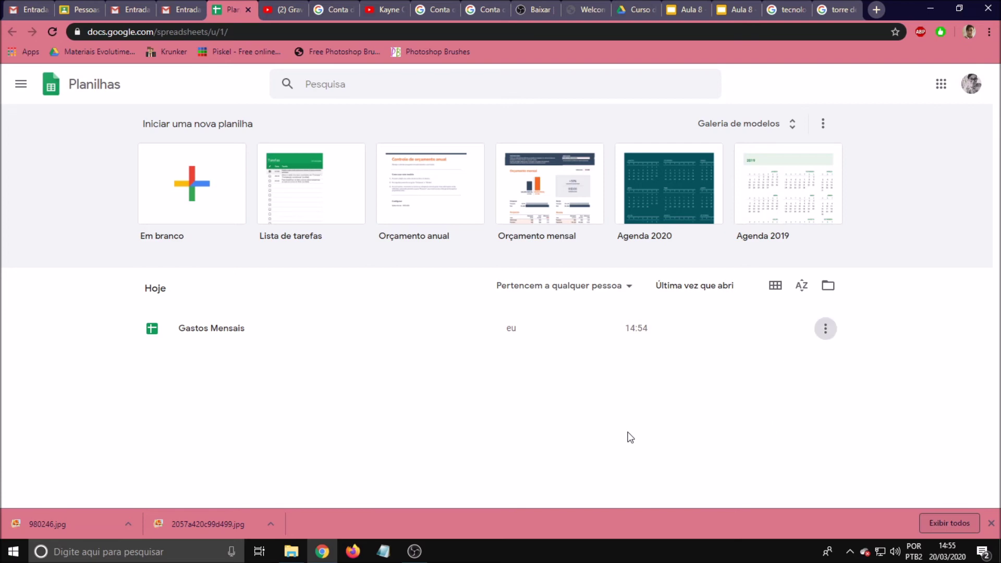
- Close the Sheets file list, open Google Slides from Gmail and create a blank presentation
{"action": "left_click", "coordinate": [247, 9]}
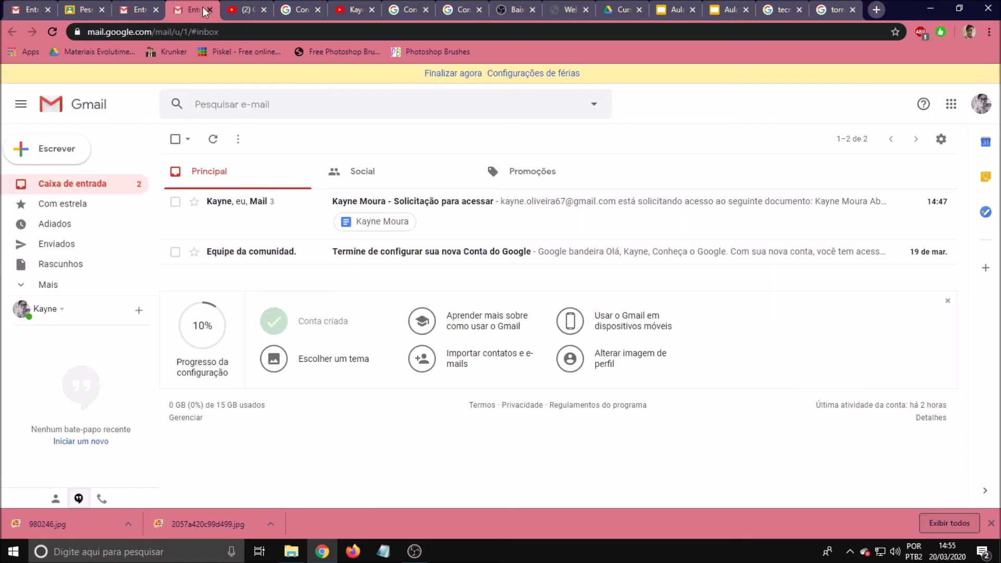
{"action": "left_click", "coordinate": [953, 110]}
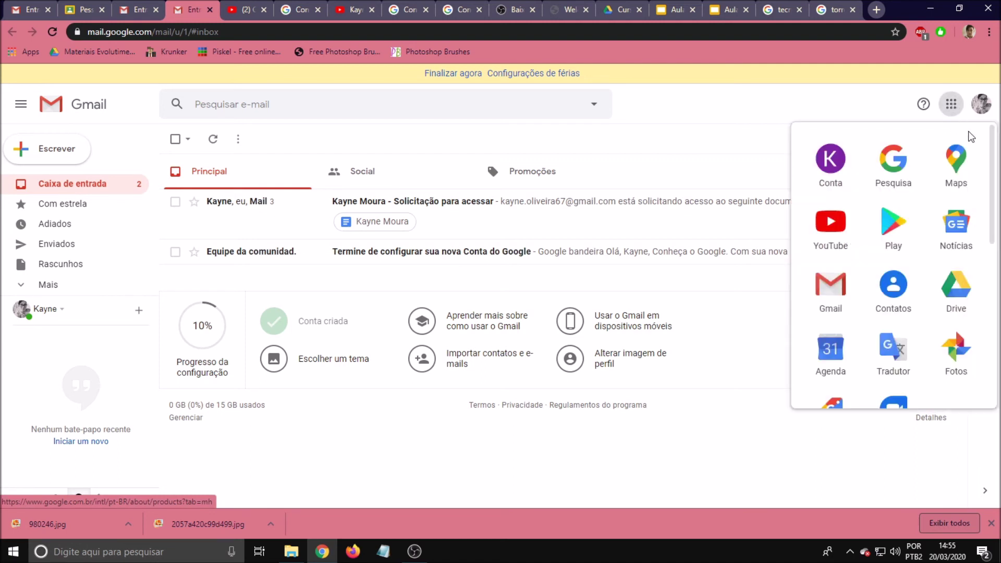
{"action": "scroll", "coordinate": [987, 249], "scroll_direction": "down", "scroll_amount": 5}
{"action": "scroll", "coordinate": [987, 250], "scroll_direction": "down", "scroll_amount": 3}
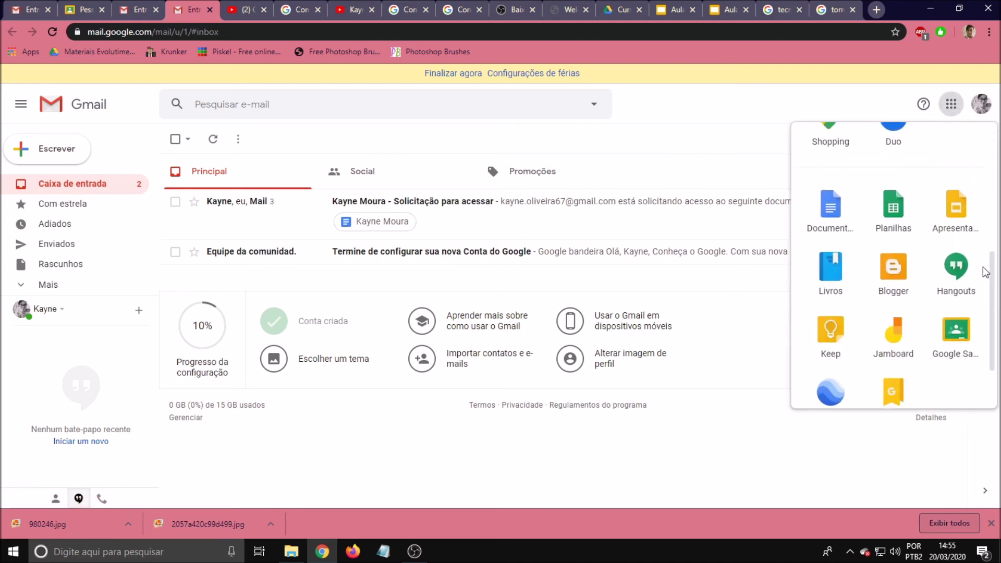
{"action": "scroll", "coordinate": [991, 253], "scroll_direction": "up", "scroll_amount": 2}
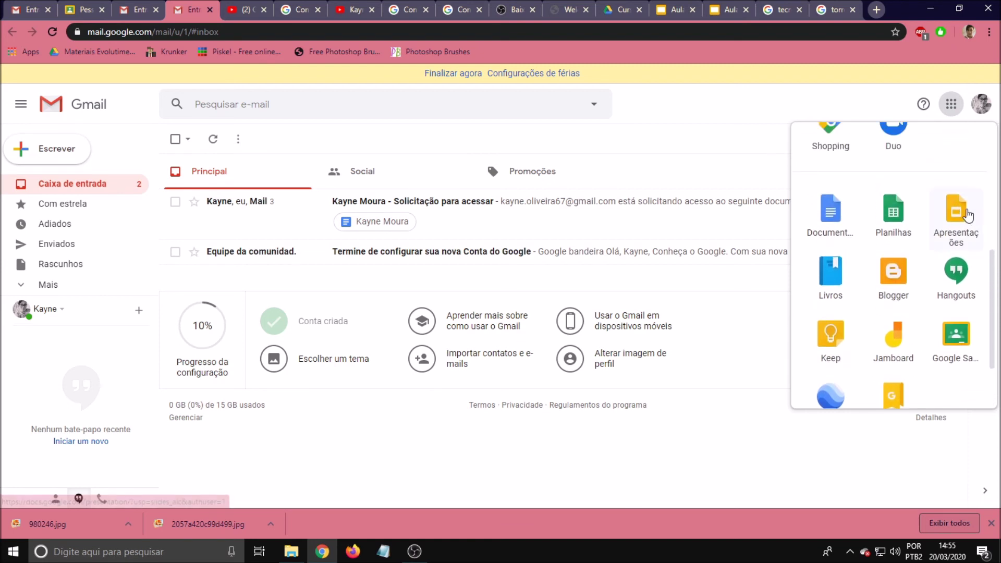
{"action": "left_click", "coordinate": [965, 216]}
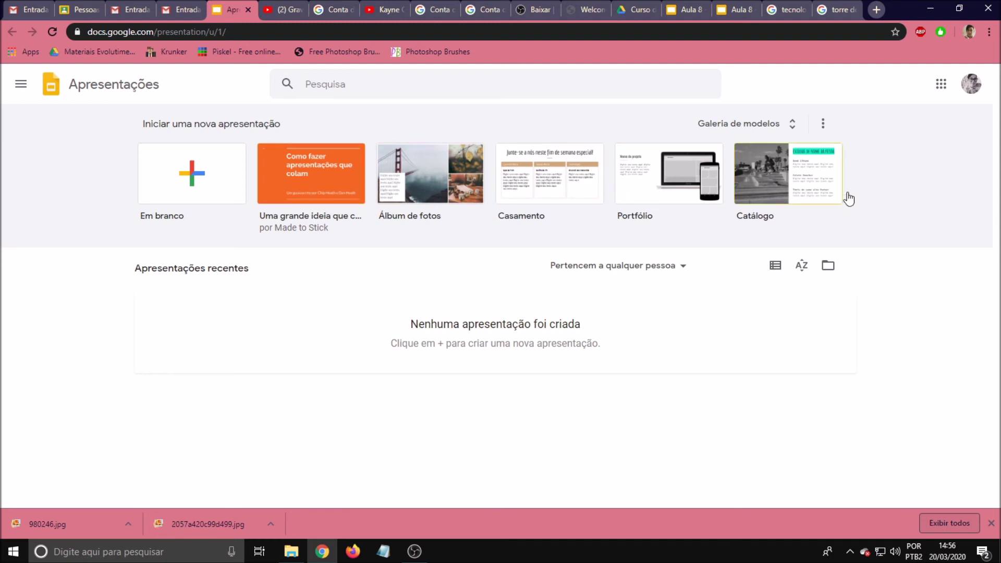
{"action": "right_click", "coordinate": [209, 178]}
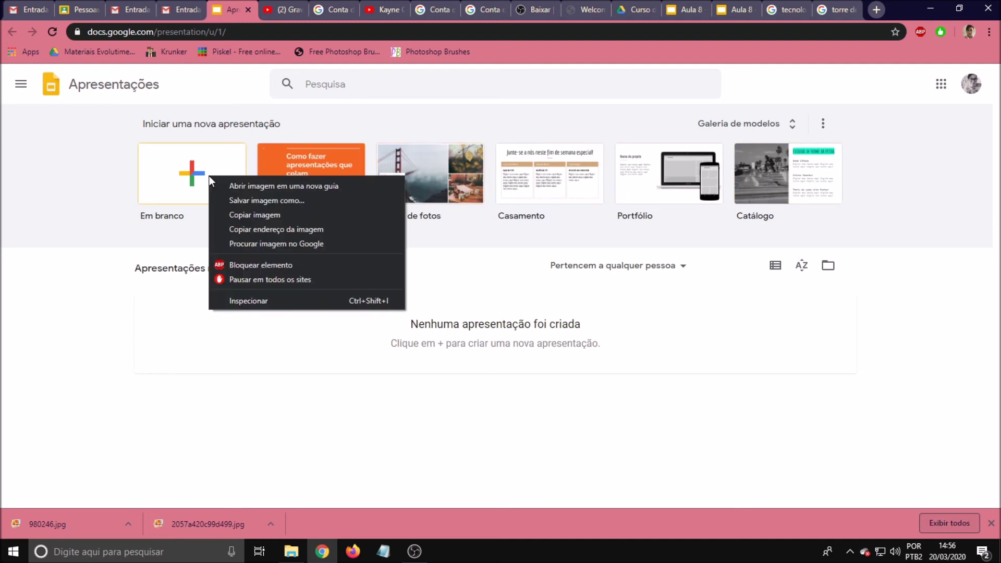
{"action": "left_click", "coordinate": [155, 180]}
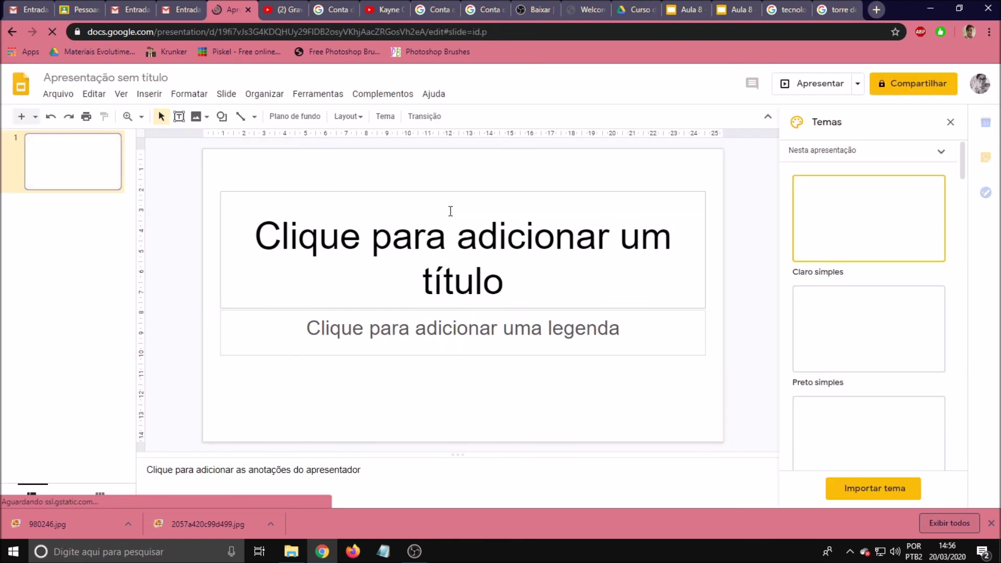
- Explore the title and subtitle placeholders on the first slide and browse the available themes
{"action": "left_click", "coordinate": [450, 248]}
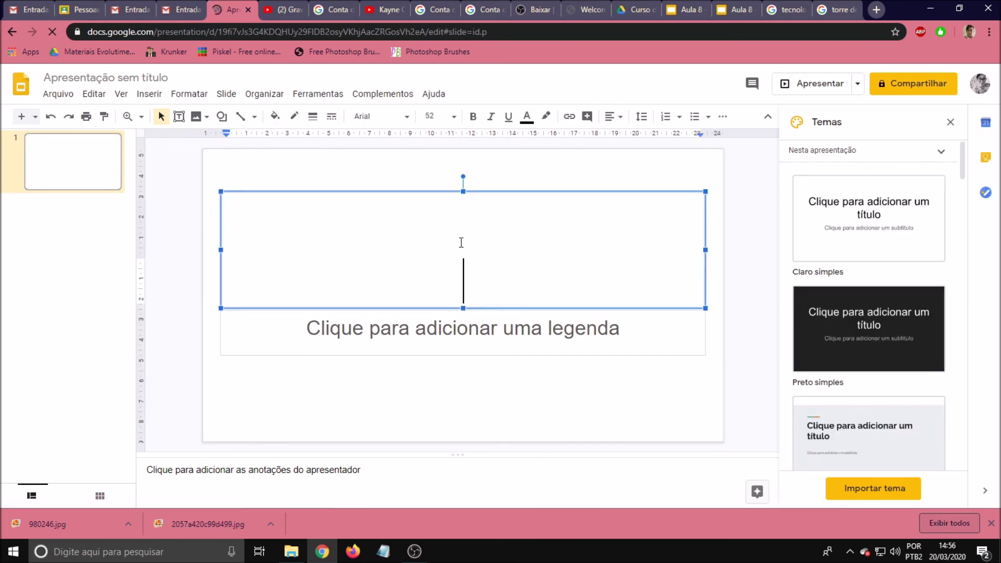
{"action": "left_click", "coordinate": [458, 335]}
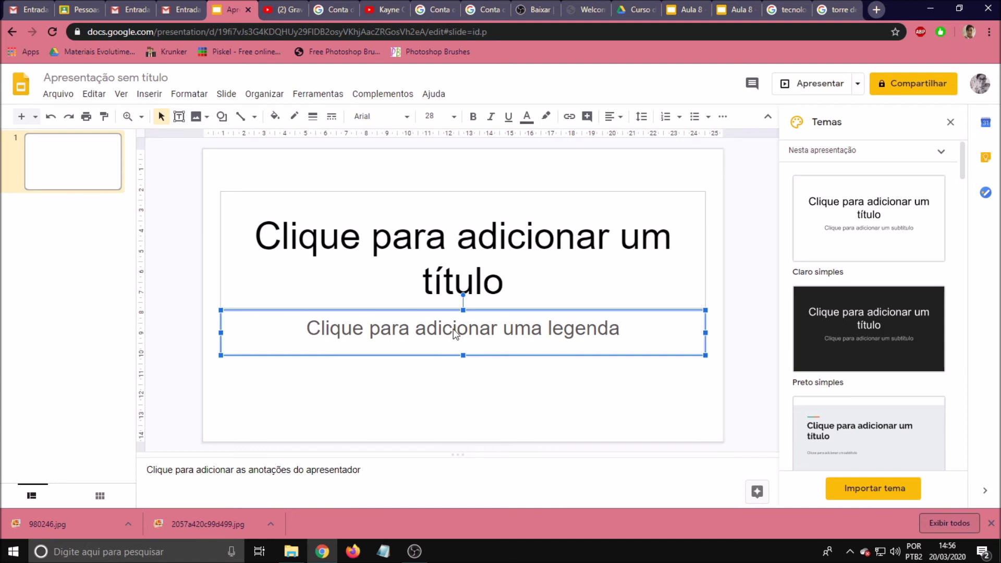
{"action": "left_click", "coordinate": [457, 334]}
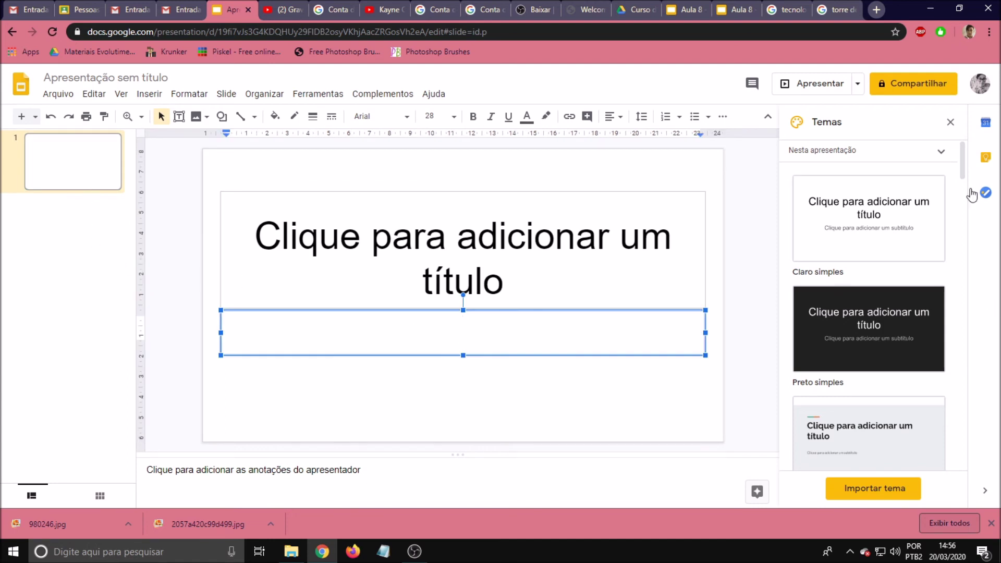
{"action": "scroll", "coordinate": [965, 167], "scroll_direction": "down", "scroll_amount": 3}
{"action": "left_click_drag", "start_coordinate": [965, 174], "coordinate": [963, 208]}
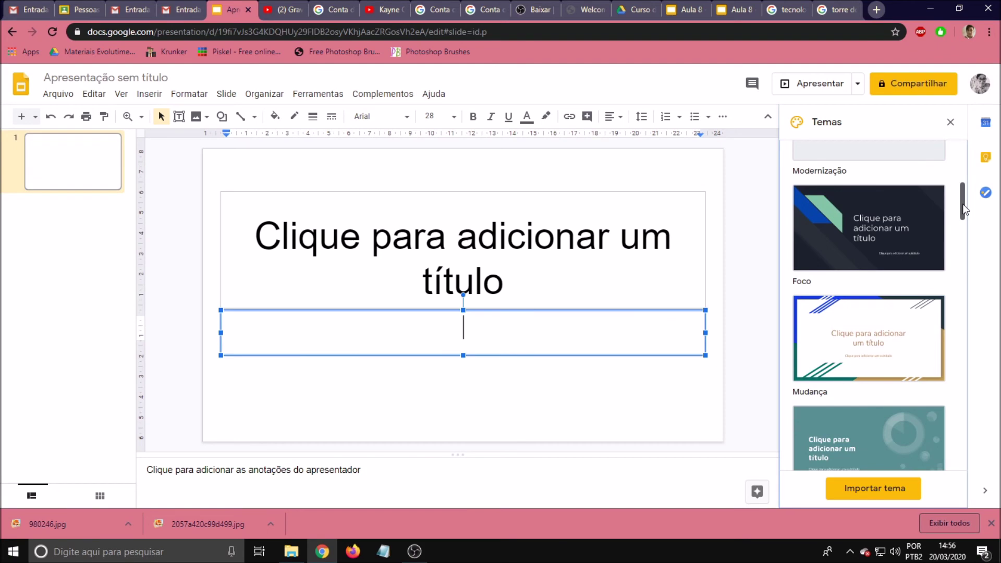